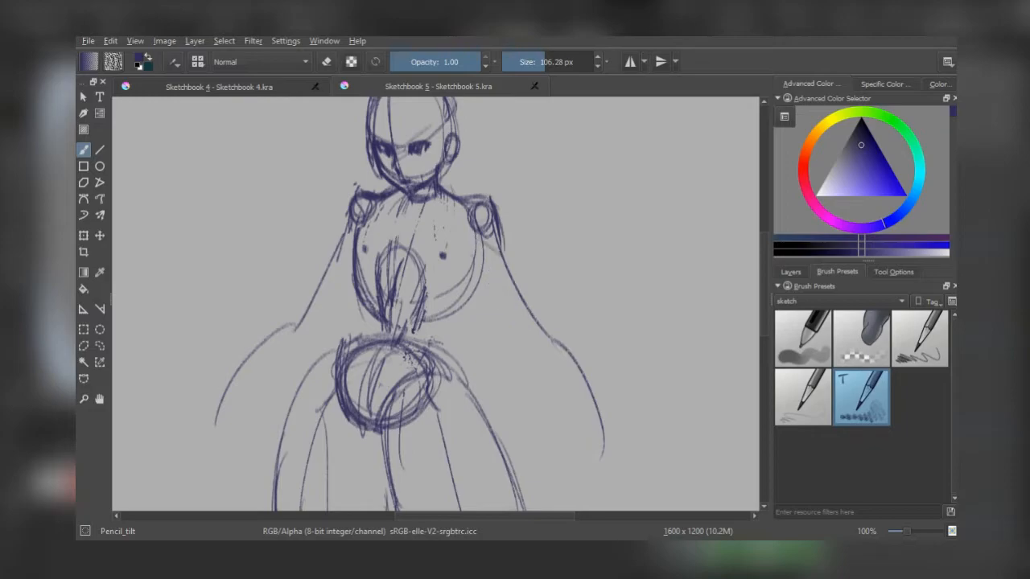
# Step: Sketch the upper arm and forearm of the figure's left arm along its curved guide line
pyautogui.moveTo(505, 304)
pyautogui.mouseDown()
pyautogui.moveTo(471, 247)
pyautogui.moveTo(531, 336)
pyautogui.mouseUp()
pyautogui.moveTo(485, 224); pyautogui.dragTo(531, 313)
pyautogui.moveTo(475, 241); pyautogui.dragTo(526, 318)
pyautogui.moveTo(485, 224); pyautogui.dragTo(476, 239)
pyautogui.moveTo(514, 297); pyautogui.dragTo(507, 348)
pyautogui.moveTo(506, 347); pyautogui.dragTo(504, 313)
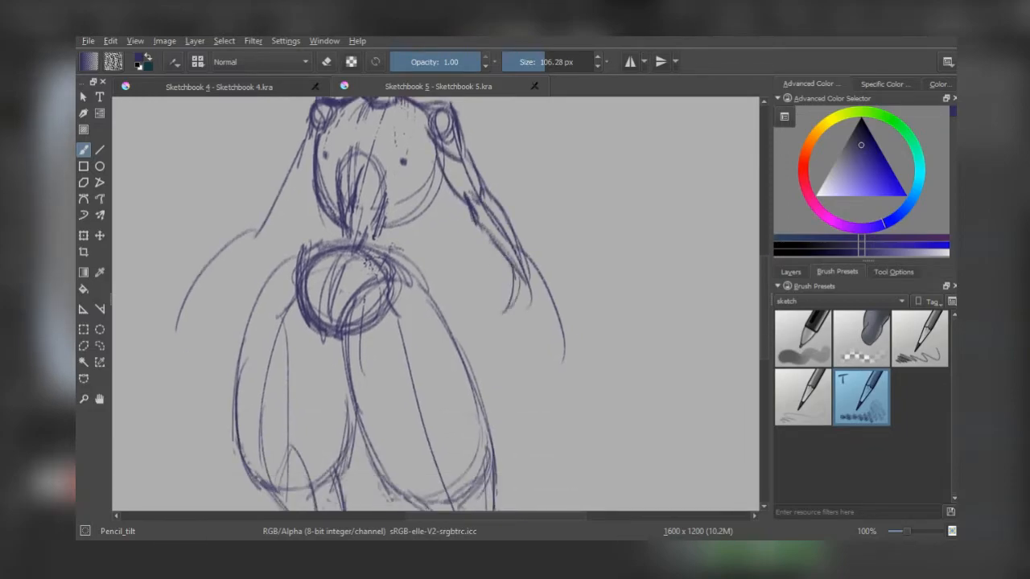
# Step: Sketch the thumb and fingers of the figure's left hand at the end of the forearm
pyautogui.moveTo(521, 273)
pyautogui.mouseDown()
pyautogui.moveTo(530, 309)
pyautogui.moveTo(492, 296)
pyautogui.mouseUp()
pyautogui.moveTo(511, 273); pyautogui.dragTo(484, 284)
pyautogui.moveTo(528, 308); pyautogui.dragTo(503, 309)
# Step: Select the figure's left hand with a freehand selection, transform it to fit the wrist, and clear the selection
pyautogui.moveTo(345, 193)
pyautogui.mouseDown()
pyautogui.moveTo(395, 246)
pyautogui.moveTo(284, 194)
pyautogui.mouseUp()
pyautogui.press('l')
pyautogui.moveTo(481, 273)
pyautogui.mouseDown()
pyautogui.moveTo(468, 327)
pyautogui.moveTo(486, 277)
pyautogui.mouseUp()
pyautogui.hotkey('ctrl', 't')
pyautogui.moveTo(491, 324); pyautogui.dragTo(493, 344)
pyautogui.moveTo(456, 203); pyautogui.dragTo(472, 275)
pyautogui.moveTo(510, 418); pyautogui.dragTo(512, 430)
pyautogui.press('b')
pyautogui.moveTo(512, 430); pyautogui.dragTo(529, 435)
pyautogui.hotkey('ctrl', 'shift', 'a')
# Step: Sketch the upper arm and elbow of the figure's right arm with several pencil strokes
pyautogui.moveTo(468, 367)
pyautogui.mouseDown()
pyautogui.moveTo(487, 354)
pyautogui.moveTo(531, 380)
pyautogui.moveTo(553, 374)
pyautogui.mouseUp()
pyautogui.moveTo(350, 206); pyautogui.dragTo(337, 251)
pyautogui.moveTo(333, 254)
pyautogui.mouseDown()
pyautogui.moveTo(319, 228)
pyautogui.moveTo(304, 303)
pyautogui.mouseUp()
pyautogui.moveTo(352, 249); pyautogui.dragTo(317, 301)
pyautogui.moveTo(338, 289)
pyautogui.mouseDown()
pyautogui.moveTo(368, 265)
pyautogui.moveTo(290, 355)
pyautogui.mouseUp()
pyautogui.moveTo(339, 256); pyautogui.dragTo(317, 277)
pyautogui.moveTo(333, 264)
pyautogui.mouseDown()
pyautogui.moveTo(285, 358)
pyautogui.moveTo(333, 300)
pyautogui.mouseUp()
pyautogui.moveTo(342, 284)
pyautogui.mouseDown()
pyautogui.moveTo(296, 354)
pyautogui.moveTo(309, 379)
pyautogui.moveTo(306, 354)
pyautogui.mouseUp()
# Step: Erase the old curved guide line beside the figure's right arm
pyautogui.press('e')
pyautogui.moveTo(260, 402)
pyautogui.mouseDown()
pyautogui.moveTo(270, 369)
pyautogui.moveTo(311, 345)
pyautogui.moveTo(334, 273)
pyautogui.moveTo(323, 243)
pyautogui.moveTo(312, 301)
pyautogui.mouseUp()
pyautogui.click(520, 62)
pyautogui.click(558, 61)
pyautogui.press('e')
pyautogui.hotkey('ctrl', 'z')
# Step: Sketch the muscle contours running down the figure's right arm
pyautogui.moveTo(352, 272)
pyautogui.mouseDown()
pyautogui.moveTo(324, 378)
pyautogui.moveTo(336, 358)
pyautogui.mouseUp()
pyautogui.hotkey('ctrl', 'z')
pyautogui.moveTo(385, 212); pyautogui.dragTo(359, 276)
pyautogui.moveTo(356, 262); pyautogui.dragTo(337, 362)
# Step: Erase stray lines on the figure's right arm and set the painting brush to 111.42 px
pyautogui.press('e')
pyautogui.moveTo(349, 283); pyautogui.dragTo(324, 369)
pyautogui.press(']')
pyautogui.moveTo(325, 302)
pyautogui.mouseDown()
pyautogui.moveTo(324, 375)
pyautogui.moveTo(346, 258)
pyautogui.mouseUp()
pyautogui.press('e')
pyautogui.click(545, 62)
pyautogui.moveTo(387, 227); pyautogui.dragTo(344, 370)
pyautogui.hotkey('ctrl', 'z')
pyautogui.moveTo(351, 269)
pyautogui.mouseDown()
pyautogui.moveTo(330, 308)
pyautogui.moveTo(341, 380)
pyautogui.mouseUp()
pyautogui.moveTo(367, 274)
pyautogui.mouseDown()
pyautogui.moveTo(346, 362)
pyautogui.moveTo(380, 326)
pyautogui.mouseUp()
pyautogui.hotkey('ctrl', 'z')
pyautogui.hotkey('ctrl', 'z')
pyautogui.moveTo(383, 236)
pyautogui.mouseDown()
pyautogui.moveTo(356, 329)
pyautogui.moveTo(359, 341)
pyautogui.moveTo(372, 334)
pyautogui.moveTo(351, 392)
pyautogui.mouseUp()
pyautogui.hotkey('ctrl', 'z')
# Step: Sketch the figure's right forearm down to the wrist and add short collarbone strokes on the chest
pyautogui.moveTo(379, 306); pyautogui.dragTo(318, 342)
pyautogui.moveTo(296, 344)
pyautogui.mouseDown()
pyautogui.moveTo(316, 354)
pyautogui.moveTo(288, 402)
pyautogui.mouseUp()
pyautogui.moveTo(312, 350); pyautogui.dragTo(322, 364)
pyautogui.moveTo(400, 372)
pyautogui.mouseDown()
pyautogui.moveTo(419, 202)
pyautogui.moveTo(419, 316)
pyautogui.mouseUp()
pyautogui.moveTo(431, 188); pyautogui.dragTo(442, 198)
pyautogui.moveTo(474, 197); pyautogui.dragTo(497, 189)
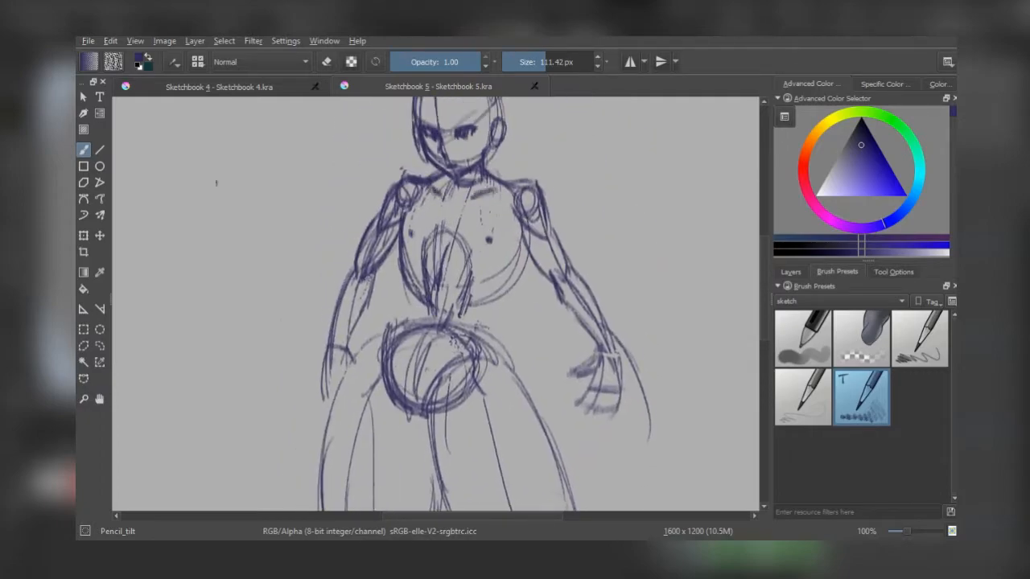
# Step: Select the figure's right arm with a freehand selection and transform it to adjust its placement
pyautogui.click(100, 345)
pyautogui.moveTo(301, 407)
pyautogui.mouseDown()
pyautogui.moveTo(335, 395)
pyautogui.moveTo(414, 166)
pyautogui.moveTo(354, 189)
pyautogui.moveTo(393, 203)
pyautogui.mouseUp()
pyautogui.hotkey('ctrl', 't')
pyautogui.moveTo(443, 152); pyautogui.dragTo(464, 168)
pyautogui.moveTo(424, 241); pyautogui.dragTo(411, 230)
pyautogui.moveTo(444, 142); pyautogui.dragTo(433, 135)
pyautogui.moveTo(400, 214)
pyautogui.mouseDown()
pyautogui.moveTo(436, 246)
pyautogui.moveTo(492, 259)
pyautogui.mouseUp()
pyautogui.press('b')
# Step: Clean up stray lines around the arm using another sketch brush preset in eraser mode
pyautogui.hotkey('ctrl', 'z')
pyautogui.moveTo(431, 254)
pyautogui.mouseDown()
pyautogui.moveTo(446, 212)
pyautogui.moveTo(386, 267)
pyautogui.mouseUp()
pyautogui.click(802, 338)
pyautogui.click(326, 61)
pyautogui.moveTo(389, 305)
pyautogui.mouseDown()
pyautogui.moveTo(412, 297)
pyautogui.moveTo(457, 345)
pyautogui.mouseUp()
pyautogui.press('e')
pyautogui.moveTo(616, 237); pyautogui.dragTo(604, 298)
pyautogui.hotkey('ctrl', 'z')
# Step: Return to the Pencil_tilt brush at 116.73 px and sketch the side contours of the abdominal muscles
pyautogui.moveTo(519, 63)
pyautogui.mouseDown()
pyautogui.moveTo(560, 77)
pyautogui.moveTo(547, 70)
pyautogui.mouseUp()
pyautogui.press('/')
pyautogui.click(551, 70)
pyautogui.moveTo(435, 338); pyautogui.dragTo(484, 271)
pyautogui.moveTo(434, 195); pyautogui.dragTo(426, 245)
pyautogui.moveTo(460, 188); pyautogui.dragTo(474, 241)
pyautogui.moveTo(432, 196); pyautogui.dragTo(414, 290)
pyautogui.moveTo(464, 215); pyautogui.dragTo(448, 285)
pyautogui.moveTo(473, 222); pyautogui.dragTo(451, 296)
pyautogui.moveTo(419, 222)
pyautogui.mouseDown()
pyautogui.moveTo(397, 296)
pyautogui.moveTo(395, 281)
pyautogui.mouseUp()
pyautogui.hotkey('ctrl', 'z')
pyautogui.moveTo(526, 195)
pyautogui.mouseDown()
pyautogui.moveTo(470, 266)
pyautogui.moveTo(506, 307)
pyautogui.mouseUp()
pyautogui.moveTo(519, 215); pyautogui.dragTo(501, 302)
pyautogui.hotkey('ctrl', 'z')
pyautogui.hotkey('ctrl', 'z')
# Step: Sketch the side of the waist and short marks for the abdominal muscles
pyautogui.moveTo(498, 265); pyautogui.dragTo(493, 353)
pyautogui.moveTo(426, 291); pyautogui.dragTo(430, 314)
pyautogui.moveTo(443, 294)
pyautogui.mouseDown()
pyautogui.moveTo(441, 317)
pyautogui.moveTo(461, 304)
pyautogui.mouseUp()
pyautogui.moveTo(436, 325)
pyautogui.mouseDown()
pyautogui.moveTo(437, 344)
pyautogui.moveTo(448, 341)
pyautogui.mouseUp()
# Step: Sketch the figure's right hand as a closed fist below the wrist
pyautogui.moveTo(453, 247); pyautogui.dragTo(504, 184)
pyautogui.moveTo(385, 312)
pyautogui.mouseDown()
pyautogui.moveTo(398, 344)
pyautogui.moveTo(358, 362)
pyautogui.mouseUp()
pyautogui.moveTo(387, 323)
pyautogui.mouseDown()
pyautogui.moveTo(359, 366)
pyautogui.moveTo(383, 356)
pyautogui.mouseUp()
# Step: Add contour strokes to the figure's left lower leg and sketch a line across the hips
pyautogui.moveTo(499, 434)
pyautogui.mouseDown()
pyautogui.moveTo(432, 226)
pyautogui.moveTo(421, 121)
pyautogui.mouseUp()
pyautogui.moveTo(516, 266); pyautogui.dragTo(537, 338)
pyautogui.moveTo(559, 247); pyautogui.dragTo(588, 378)
pyautogui.moveTo(541, 323); pyautogui.dragTo(547, 384)
pyautogui.moveTo(347, 165); pyautogui.dragTo(380, 502)
pyautogui.moveTo(394, 307); pyautogui.dragTo(399, 374)
pyautogui.moveTo(401, 318)
pyautogui.mouseDown()
pyautogui.moveTo(410, 304)
pyautogui.moveTo(505, 325)
pyautogui.moveTo(512, 346)
pyautogui.mouseUp()
pyautogui.moveTo(354, 189)
pyautogui.mouseDown()
pyautogui.moveTo(354, 282)
pyautogui.moveTo(316, 140)
pyautogui.mouseUp()
pyautogui.moveTo(361, 246)
pyautogui.mouseDown()
pyautogui.moveTo(400, 290)
pyautogui.moveTo(382, 478)
pyautogui.mouseUp()
pyautogui.moveTo(391, 247)
pyautogui.mouseDown()
pyautogui.moveTo(401, 288)
pyautogui.moveTo(417, 198)
pyautogui.mouseUp()
pyautogui.moveTo(421, 211); pyautogui.dragTo(455, 179)
pyautogui.hotkey('ctrl', 'z')
pyautogui.hotkey('ctrl', 'z')
pyautogui.hotkey('ctrl', 'z')
# Step: Sketch the hair outline around the head and sample the line color from the canvas
pyautogui.moveTo(394, 296); pyautogui.dragTo(388, 270)
pyautogui.moveTo(389, 278); pyautogui.dragTo(426, 206)
pyautogui.moveTo(489, 246); pyautogui.dragTo(486, 278)
pyautogui.moveTo(388, 272); pyautogui.dragTo(396, 285)
pyautogui.moveTo(407, 240); pyautogui.dragTo(454, 190)
pyautogui.moveTo(460, 192); pyautogui.dragTo(455, 214)
pyautogui.moveTo(462, 195); pyautogui.dragTo(491, 236)
pyautogui.moveTo(441, 259); pyautogui.dragTo(460, 234)
pyautogui.keyDown('ctrl'); pyautogui.click(507, 269); pyautogui.keyUp('ctrl')
pyautogui.keyDown('ctrl'); pyautogui.click(507, 268); pyautogui.keyUp('ctrl')
pyautogui.moveTo(465, 211); pyautogui.dragTo(497, 246)
pyautogui.moveTo(446, 212)
pyautogui.mouseDown()
pyautogui.moveTo(429, 252)
pyautogui.moveTo(445, 252)
pyautogui.mouseUp()
pyautogui.moveTo(459, 213)
pyautogui.mouseDown()
pyautogui.moveTo(477, 256)
pyautogui.moveTo(501, 121)
pyautogui.moveTo(501, 239)
pyautogui.moveTo(486, 235)
pyautogui.mouseUp()
pyautogui.hotkey('ctrl', 'z')
pyautogui.hotkey('ctrl', 'z')
pyautogui.hotkey('ctrl', 'z')
pyautogui.moveTo(468, 201)
pyautogui.mouseDown()
pyautogui.moveTo(474, 230)
pyautogui.moveTo(512, 251)
pyautogui.moveTo(506, 199)
pyautogui.mouseUp()
pyautogui.hotkey('ctrl', 'z')
pyautogui.hotkey('ctrl', 'z')
pyautogui.hotkey('ctrl', 'z')
# Step: Add a hair stroke at the crown of the head
pyautogui.moveTo(482, 168); pyautogui.dragTo(461, 207)
pyautogui.moveTo(483, 402); pyautogui.dragTo(496, 201)
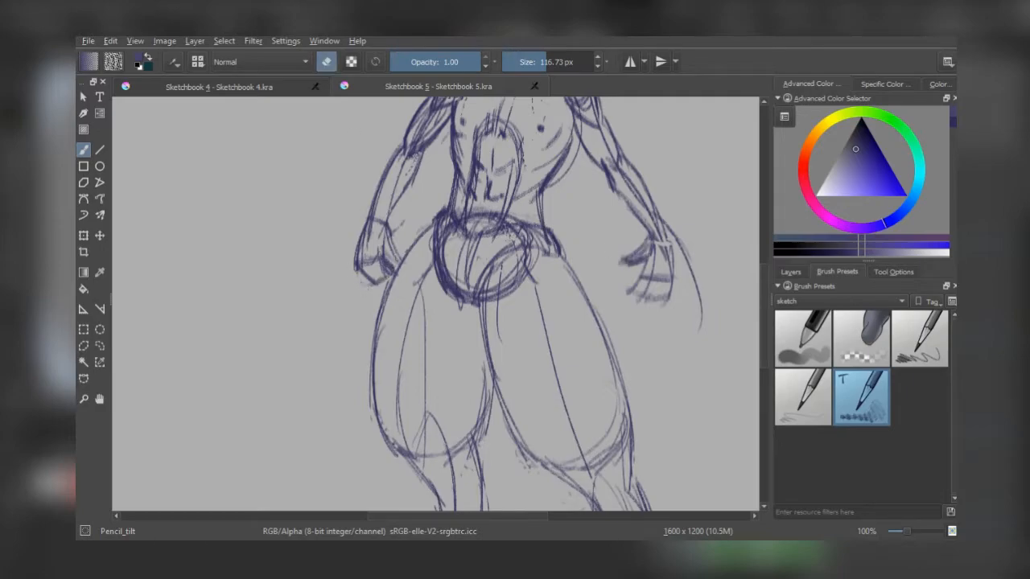
pyautogui.moveTo(428, 254)
pyautogui.mouseDown()
pyautogui.moveTo(384, 358)
pyautogui.moveTo(320, 431)
pyautogui.mouseUp()
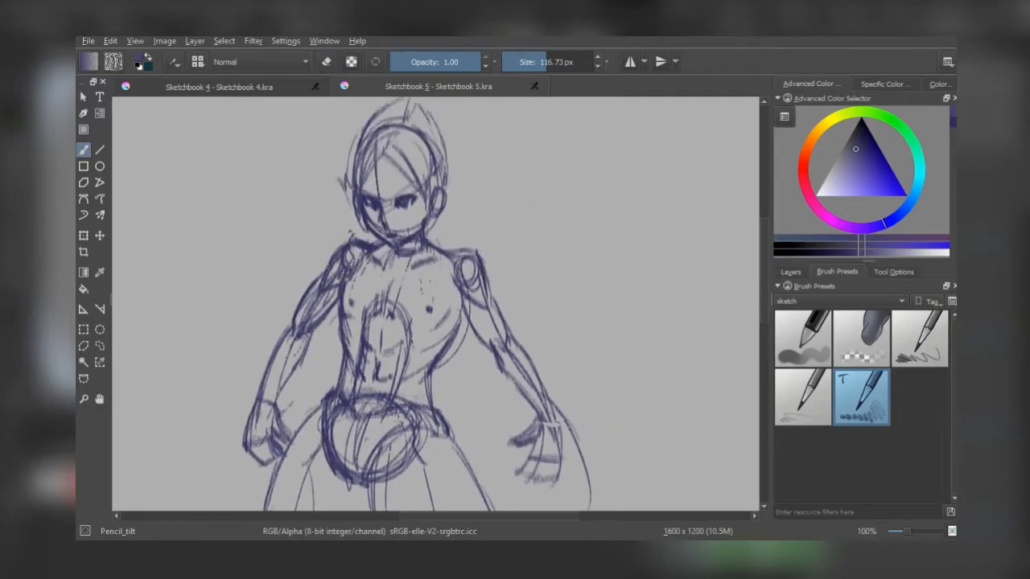
# Step: Shade a horizontal ground shadow between the feet and extending past the figure's left foot
pyautogui.scroll(-2, 493, 144)
pyautogui.moveTo(416, 234); pyautogui.dragTo(465, 218)
pyautogui.moveTo(475, 454); pyautogui.dragTo(545, 455)
pyautogui.moveTo(491, 459); pyautogui.dragTo(561, 458)
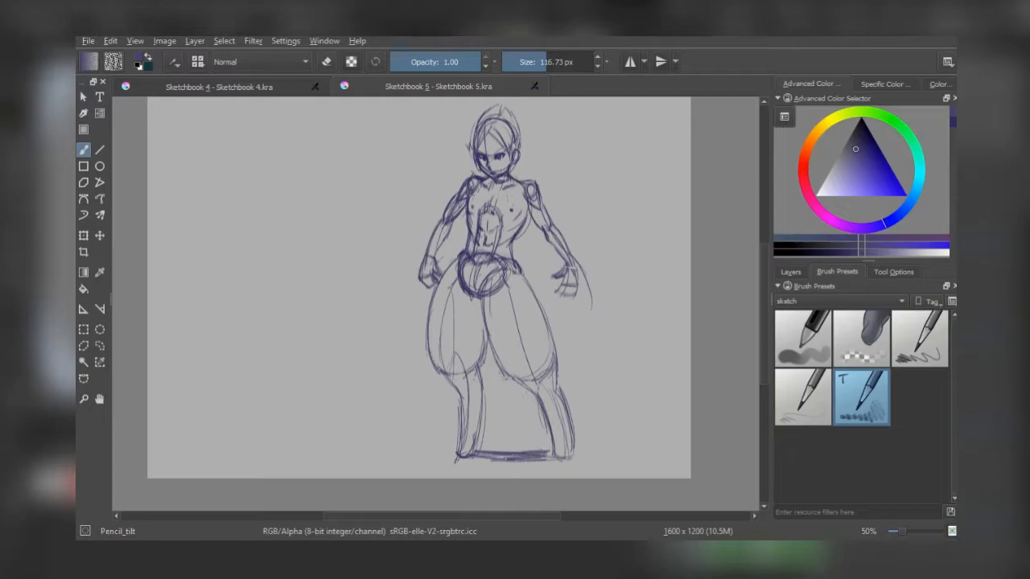
pyautogui.moveTo(463, 457); pyautogui.dragTo(513, 458)
pyautogui.moveTo(473, 451); pyautogui.dragTo(568, 449)
pyautogui.moveTo(572, 459); pyautogui.dragTo(636, 453)
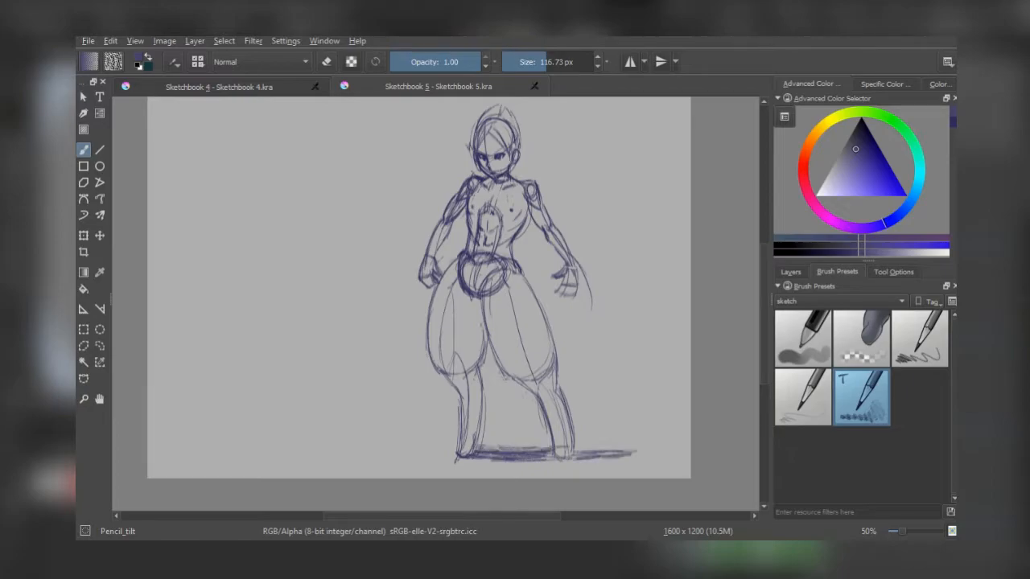
# Step: Add a pointed tip beside the ear on the figure's left side of the head
pyautogui.moveTo(475, 234); pyautogui.dragTo(439, 284)
pyautogui.scroll(1, 440, 284)
pyautogui.moveTo(510, 159); pyautogui.dragTo(507, 179)
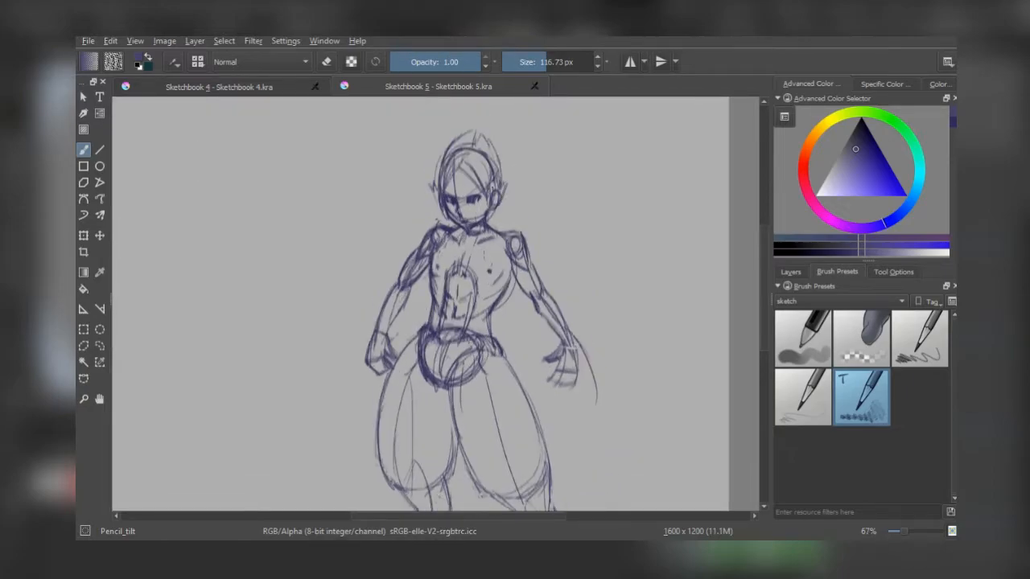
# Step: Draw a large eye with lid arcs, iris, pupil and lashes on each of the figure's thighs
pyautogui.moveTo(494, 362); pyautogui.dragTo(478, 227)
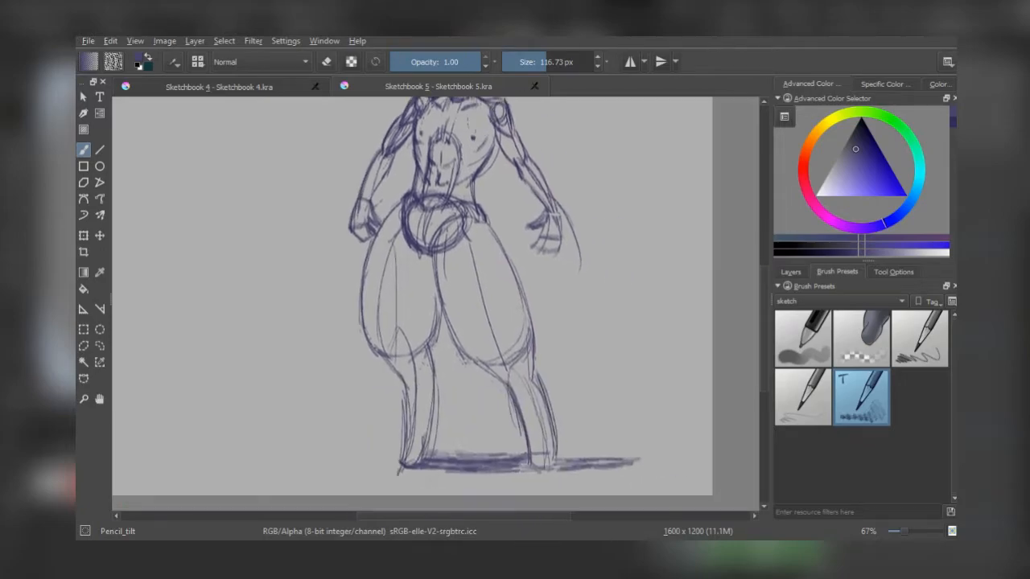
pyautogui.moveTo(443, 283); pyautogui.dragTo(513, 275)
pyautogui.moveTo(454, 332)
pyautogui.mouseDown()
pyautogui.moveTo(474, 338)
pyautogui.moveTo(524, 315)
pyautogui.mouseUp()
pyautogui.moveTo(372, 262)
pyautogui.mouseDown()
pyautogui.moveTo(387, 259)
pyautogui.moveTo(438, 298)
pyautogui.mouseUp()
pyautogui.moveTo(363, 323)
pyautogui.mouseDown()
pyautogui.moveTo(373, 333)
pyautogui.moveTo(435, 325)
pyautogui.mouseUp()
pyautogui.moveTo(475, 288); pyautogui.dragTo(471, 288)
pyautogui.moveTo(383, 283)
pyautogui.mouseDown()
pyautogui.moveTo(373, 309)
pyautogui.moveTo(382, 284)
pyautogui.mouseUp()
pyautogui.moveTo(478, 298); pyautogui.dragTo(480, 299)
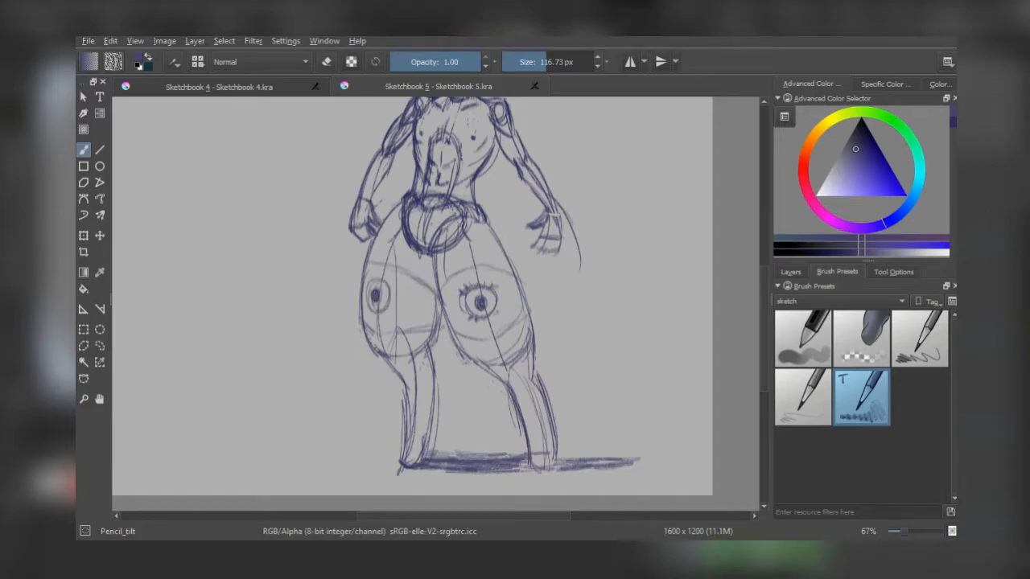
# Step: Draw a curved vertical contour line down each thigh across the eye designs
pyautogui.moveTo(539, 150); pyautogui.dragTo(546, 215)
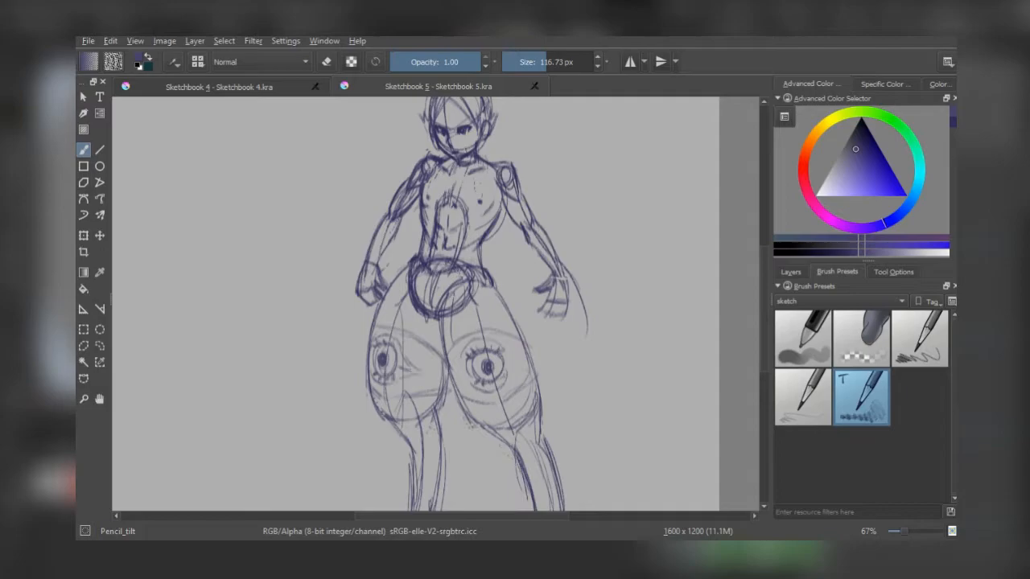
pyautogui.moveTo(412, 294); pyautogui.dragTo(401, 152)
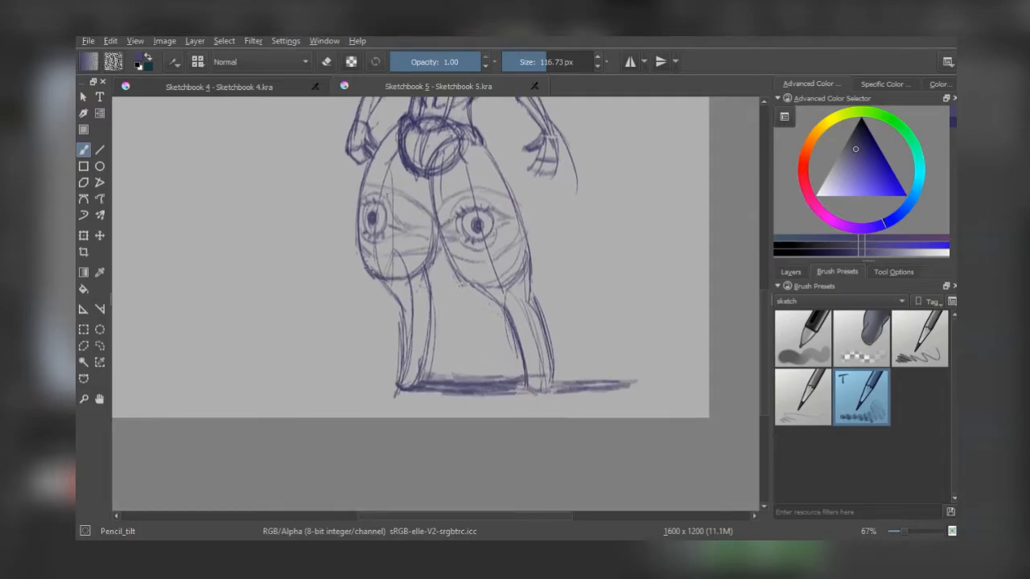
pyautogui.moveTo(380, 381); pyautogui.dragTo(390, 494)
pyautogui.moveTo(416, 287); pyautogui.dragTo(409, 350)
pyautogui.moveTo(491, 262); pyautogui.dragTo(513, 332)
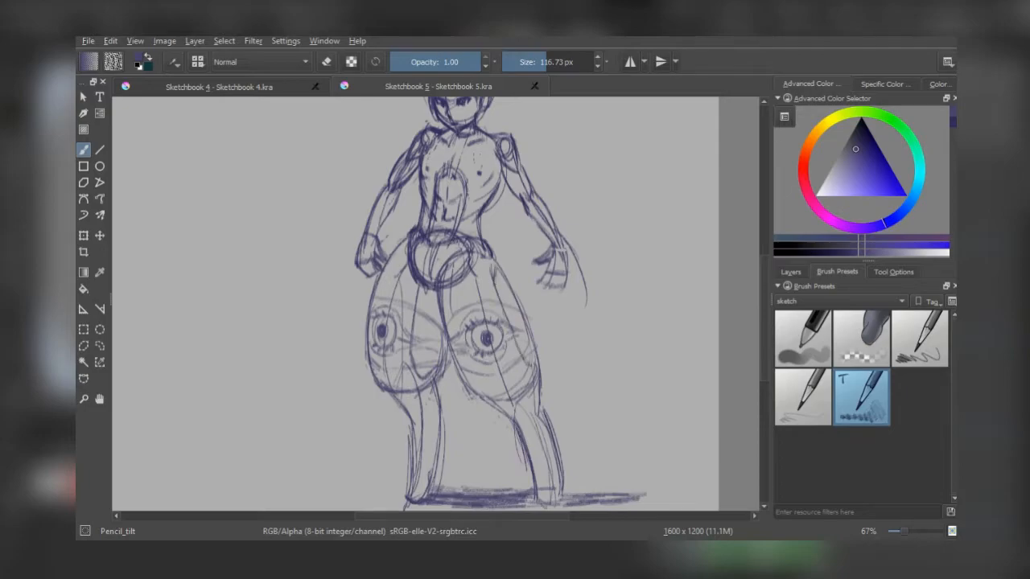
# Step: Sketch angled eyebrows above the figure's eyes
pyautogui.moveTo(426, 230)
pyautogui.mouseDown()
pyautogui.moveTo(418, 191)
pyautogui.moveTo(423, 370)
pyautogui.mouseUp()
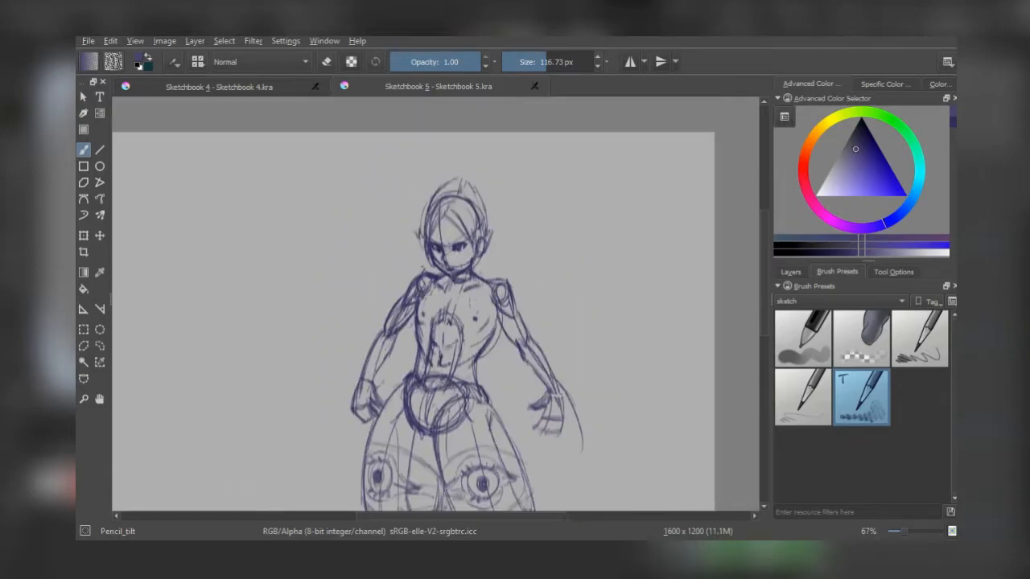
pyautogui.scroll(2, 463, 246)
pyautogui.moveTo(416, 214); pyautogui.dragTo(452, 195)
pyautogui.hotkey('ctrl', 'z')
pyautogui.moveTo(375, 201); pyautogui.dragTo(396, 214)
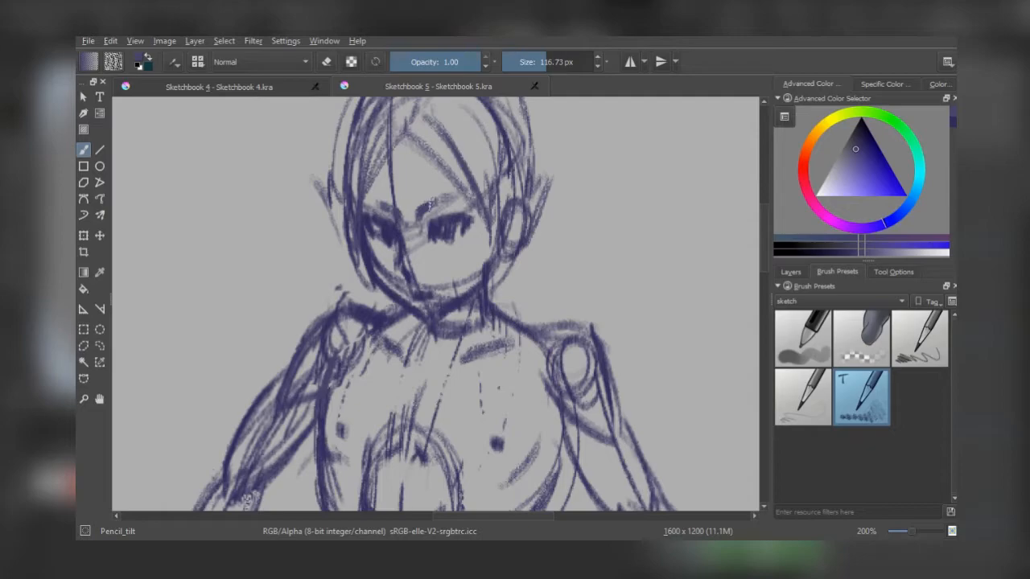
# Step: Sketch a small nose and mouth on the figure's face and erase excess lines around the lower cheek
pyautogui.moveTo(403, 161); pyautogui.dragTo(431, 160)
pyautogui.hotkey('ctrl', 'z')
pyautogui.moveTo(424, 174); pyautogui.dragTo(378, 185)
pyautogui.moveTo(439, 246); pyautogui.dragTo(445, 286)
pyautogui.hotkey('ctrl', 'z')
pyautogui.hotkey('ctrl', 'z')
pyautogui.moveTo(388, 247)
pyautogui.mouseDown()
pyautogui.moveTo(401, 288)
pyautogui.moveTo(417, 236)
pyautogui.mouseUp()
pyautogui.press('e')
pyautogui.moveTo(426, 286)
pyautogui.mouseDown()
pyautogui.moveTo(406, 288)
pyautogui.moveTo(375, 251)
pyautogui.moveTo(442, 296)
pyautogui.moveTo(487, 257)
pyautogui.mouseUp()
pyautogui.press('e')
# Step: Reduce the pencil brush size to 110 px
pyautogui.scroll(-4, 537, 129)
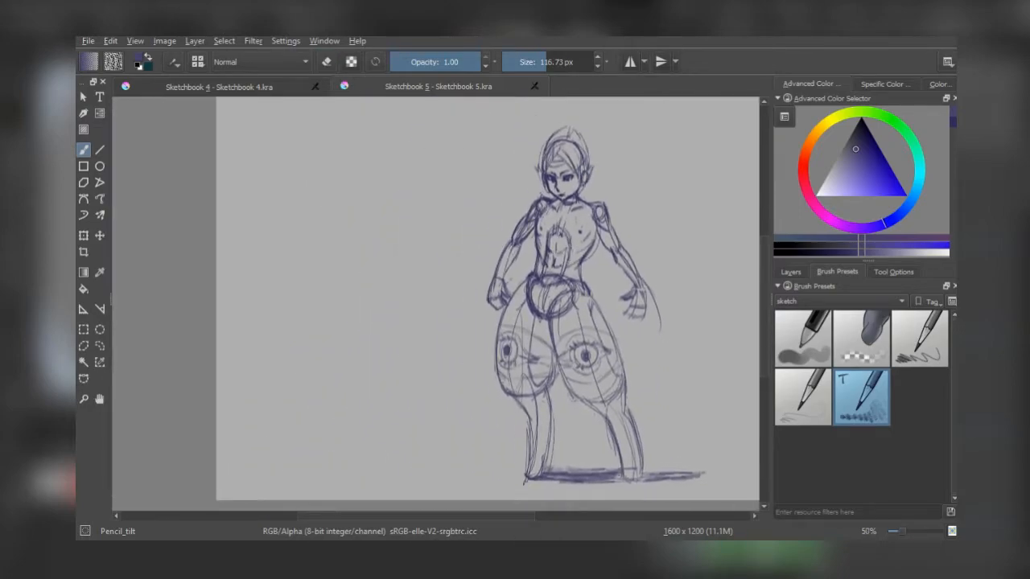
pyautogui.moveTo(526, 140)
pyautogui.mouseDown()
pyautogui.moveTo(540, 152)
pyautogui.moveTo(421, 168)
pyautogui.mouseUp()
pyautogui.press('[')
pyautogui.scroll(2, 564, 149)
pyautogui.moveTo(422, 168)
pyautogui.mouseDown()
pyautogui.moveTo(455, 174)
pyautogui.moveTo(429, 189)
pyautogui.mouseUp()
pyautogui.moveTo(403, 169); pyautogui.dragTo(370, 161)
pyautogui.moveTo(375, 167)
pyautogui.mouseDown()
pyautogui.moveTo(390, 182)
pyautogui.moveTo(426, 156)
pyautogui.moveTo(449, 159)
pyautogui.mouseUp()
pyautogui.hotkey('ctrl', 'z')
pyautogui.hotkey('ctrl', 'z')
pyautogui.hotkey('ctrl', 'z')
pyautogui.hotkey('ctrl', 'z')
pyautogui.hotkey('ctrl', 'z')
# Step: Draw two small circles above the head and a crescent of pointed blades around the one on the figure's left side
pyautogui.moveTo(412, 141); pyautogui.dragTo(413, 143)
pyautogui.moveTo(501, 144); pyautogui.dragTo(501, 144)
pyautogui.moveTo(506, 145)
pyautogui.mouseDown()
pyautogui.moveTo(524, 118)
pyautogui.moveTo(536, 150)
pyautogui.mouseUp()
pyautogui.moveTo(536, 151)
pyautogui.mouseDown()
pyautogui.moveTo(513, 166)
pyautogui.moveTo(465, 120)
pyautogui.mouseUp()
pyautogui.moveTo(465, 121)
pyautogui.mouseDown()
pyautogui.moveTo(460, 160)
pyautogui.moveTo(496, 149)
pyautogui.mouseUp()
pyautogui.moveTo(483, 158); pyautogui.dragTo(483, 170)
# Step: Add a tall central spike above the head and pointed blades around the circle on the figure's right side
pyautogui.moveTo(413, 154); pyautogui.dragTo(418, 103)
pyautogui.moveTo(418, 102); pyautogui.dragTo(423, 160)
pyautogui.moveTo(402, 150)
pyautogui.mouseDown()
pyautogui.moveTo(383, 111)
pyautogui.moveTo(379, 161)
pyautogui.mouseUp()
pyautogui.moveTo(380, 160); pyautogui.dragTo(403, 170)
pyautogui.moveTo(427, 114); pyautogui.dragTo(428, 169)
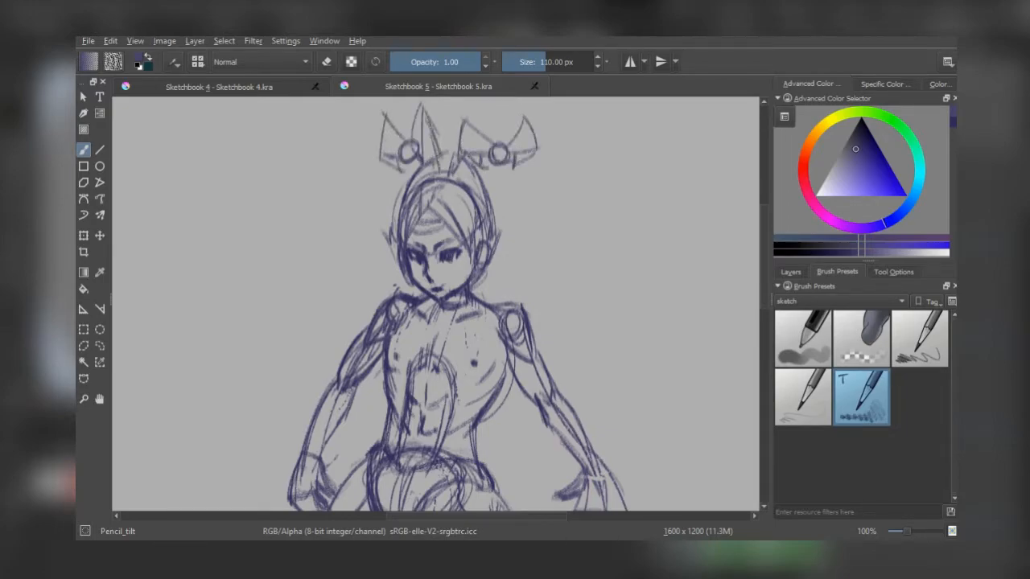
pyautogui.moveTo(425, 352); pyautogui.dragTo(381, 165)
pyautogui.moveTo(407, 447); pyautogui.dragTo(414, 152)
pyautogui.moveTo(368, 261)
pyautogui.mouseDown()
pyautogui.moveTo(385, 267)
pyautogui.moveTo(412, 254)
pyautogui.mouseUp()
pyautogui.moveTo(493, 240)
pyautogui.mouseDown()
pyautogui.moveTo(531, 262)
pyautogui.moveTo(565, 246)
pyautogui.mouseUp()
pyautogui.moveTo(483, 306); pyautogui.dragTo(420, 263)
pyautogui.moveTo(486, 272); pyautogui.dragTo(495, 320)
pyautogui.moveTo(502, 205)
pyautogui.mouseDown()
pyautogui.moveTo(527, 347)
pyautogui.moveTo(534, 333)
pyautogui.mouseUp()
pyautogui.moveTo(304, 336); pyautogui.dragTo(330, 340)
pyautogui.moveTo(307, 227); pyautogui.dragTo(300, 346)
pyautogui.moveTo(351, 212); pyautogui.dragTo(331, 336)
pyautogui.moveTo(420, 225); pyautogui.dragTo(419, 328)
pyautogui.moveTo(288, 285); pyautogui.dragTo(310, 320)
pyautogui.moveTo(317, 272)
pyautogui.mouseDown()
pyautogui.moveTo(338, 321)
pyautogui.moveTo(346, 317)
pyautogui.mouseUp()
pyautogui.moveTo(438, 296); pyautogui.dragTo(474, 319)
pyautogui.moveTo(478, 274); pyautogui.dragTo(497, 312)
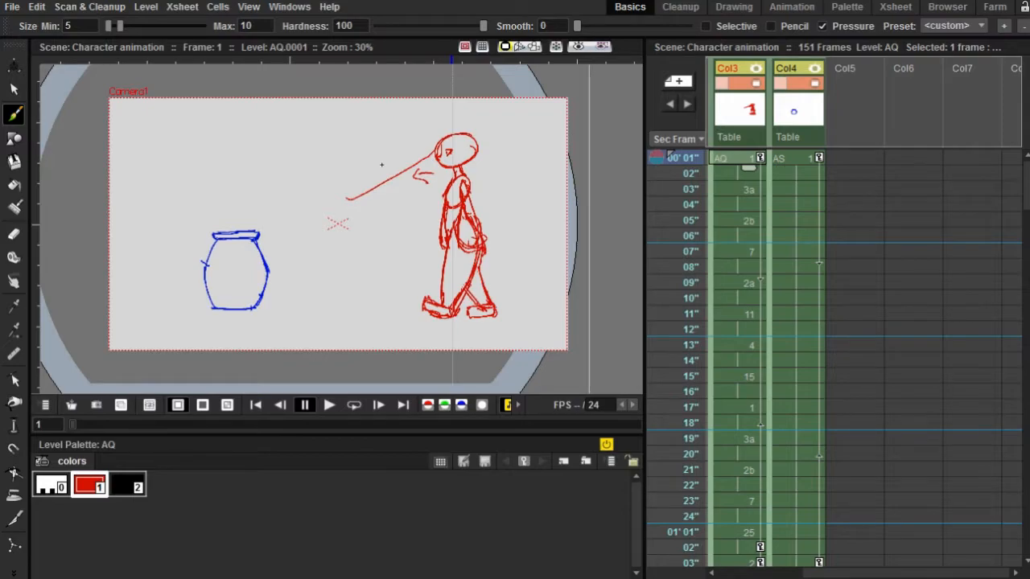
# Step: Examine the character's opening walk poses frame by frame in column Col3, then return to frame 1
pyautogui.click(738, 223)
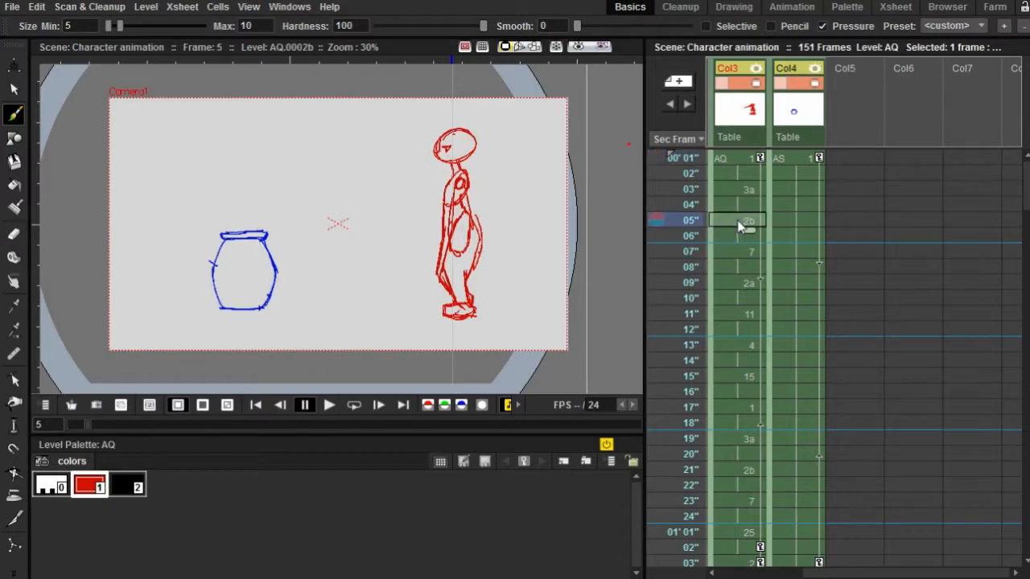
pyautogui.click(733, 161)
pyautogui.press('Down')
pyautogui.press('Down')
pyautogui.press('Down')
pyautogui.press('Down')
pyautogui.press('Down')
pyautogui.press('Down')
pyautogui.press('Down')
pyautogui.press('Down')
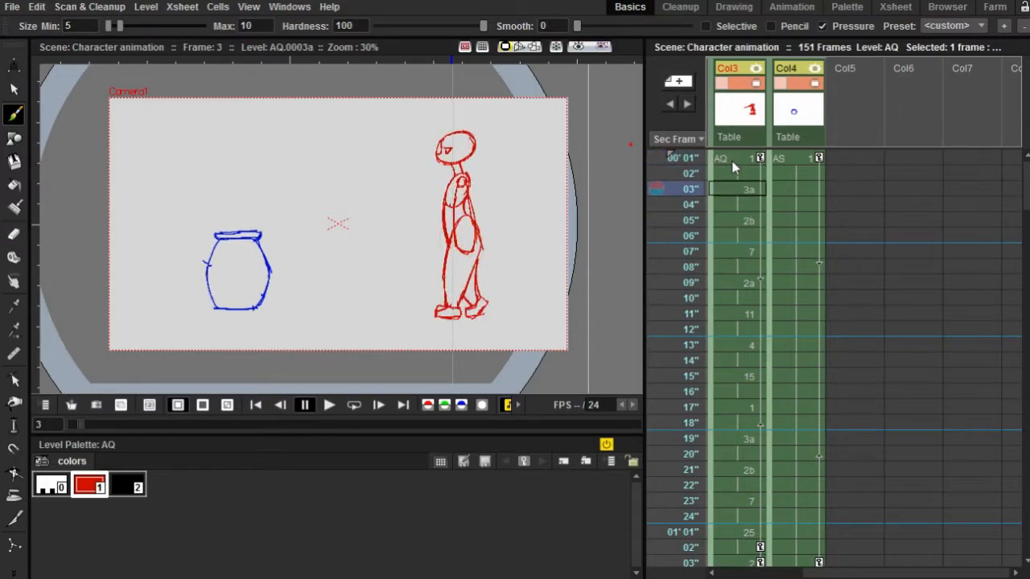
pyautogui.press('Up')
pyautogui.press('Up')
pyautogui.press('Up')
pyautogui.press('Up')
pyautogui.press('Up')
pyautogui.press('Up')
pyautogui.press('Up')
pyautogui.press('Up')
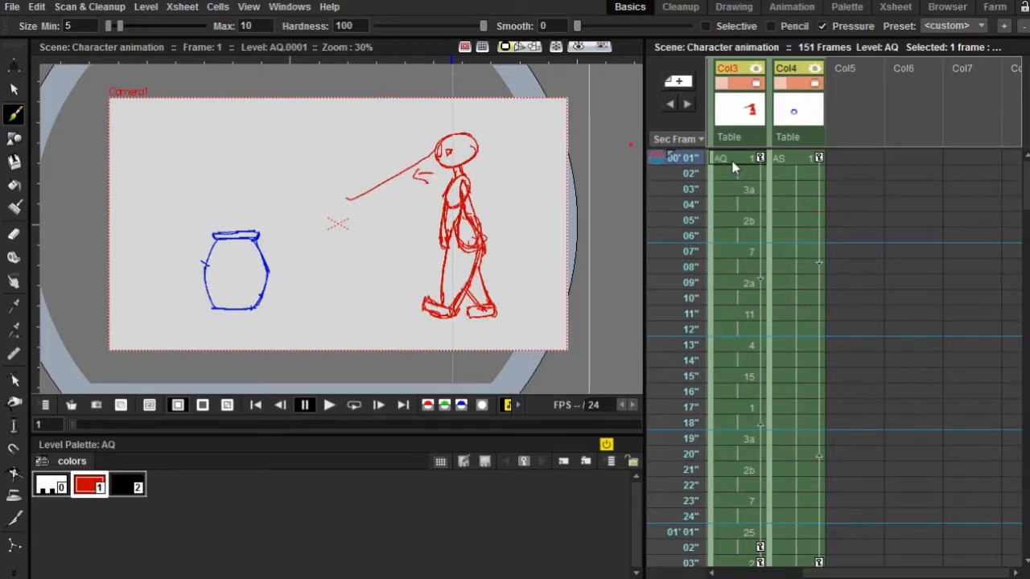
# Step: Set the Xsheet time display to plain frame numbers
pyautogui.click(664, 140)
pyautogui.click(666, 153)
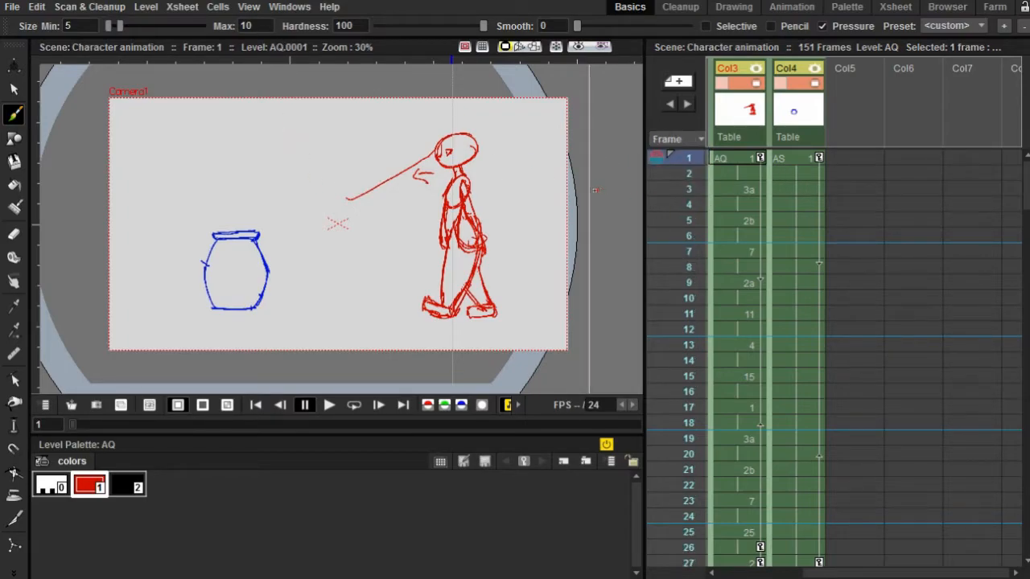
pyautogui.scroll(1, 209, 233)
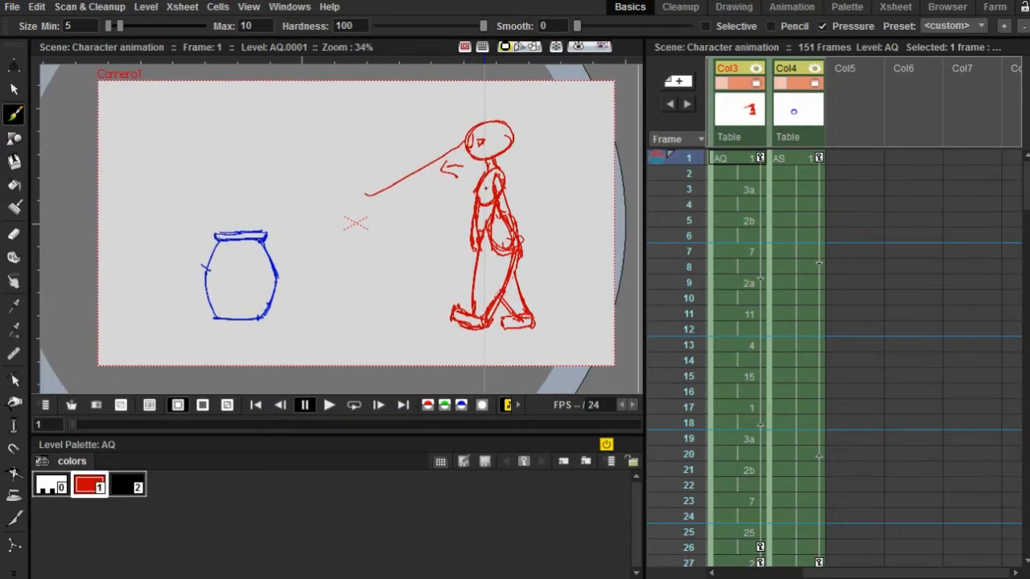
pyautogui.moveTo(485, 188); pyautogui.dragTo(461, 180)
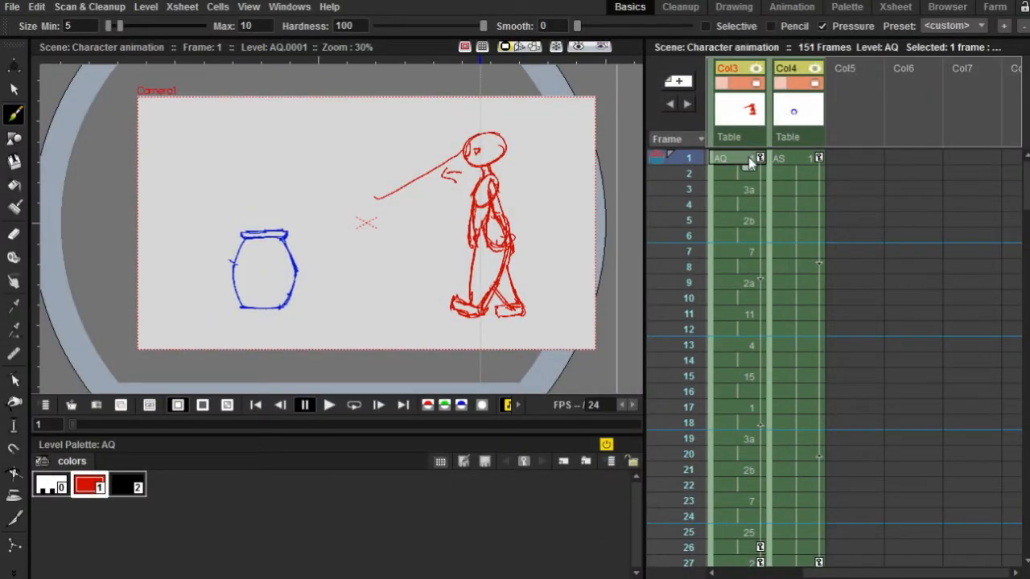
# Step: Compare the character's walk poses in frames 1, 5, 7 and 9 of the AQ level
pyautogui.press('.')
pyautogui.press('.')
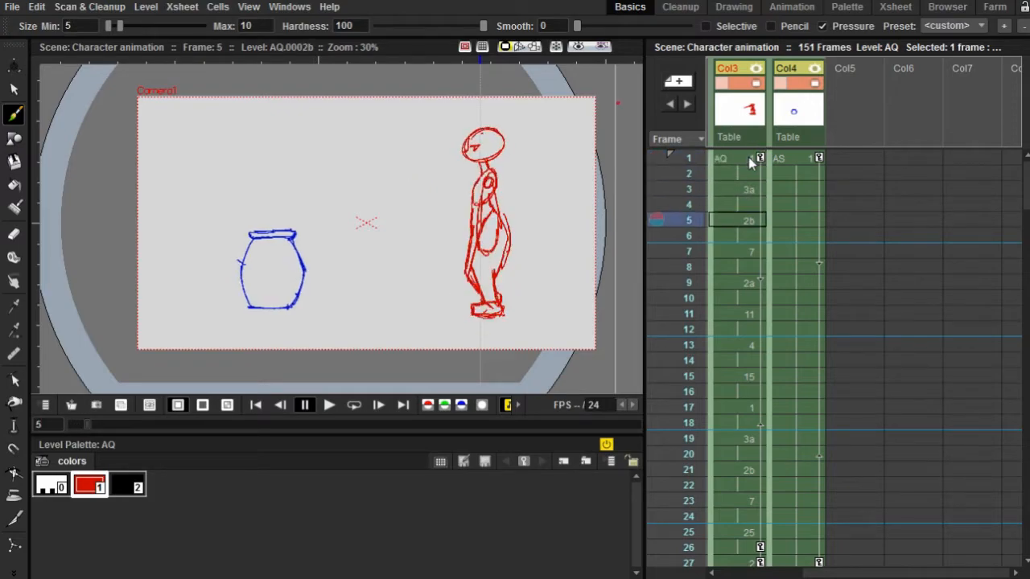
pyautogui.press(',')
pyautogui.press(',')
pyautogui.click(742, 252)
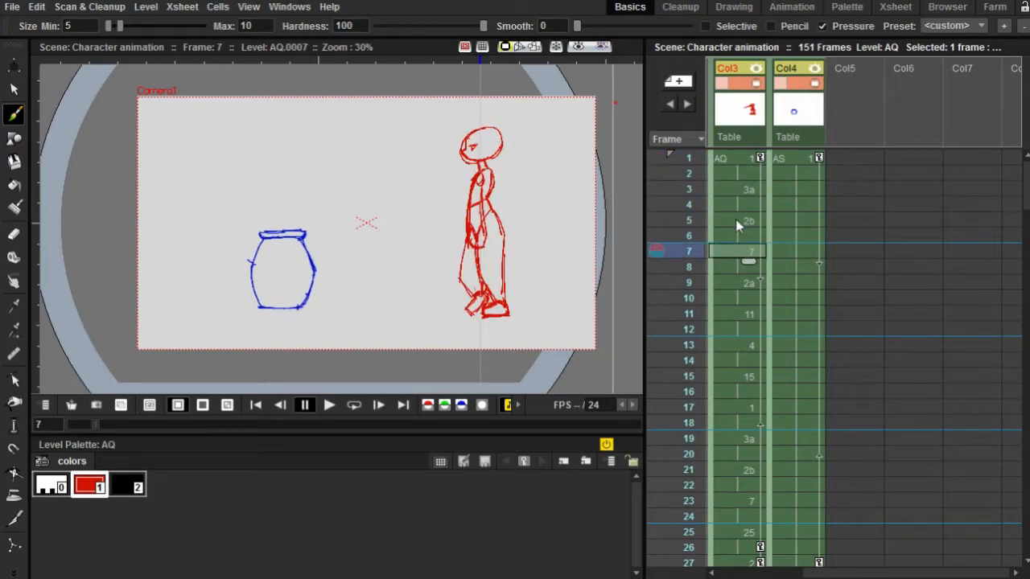
pyautogui.click(727, 157)
pyautogui.click(738, 225)
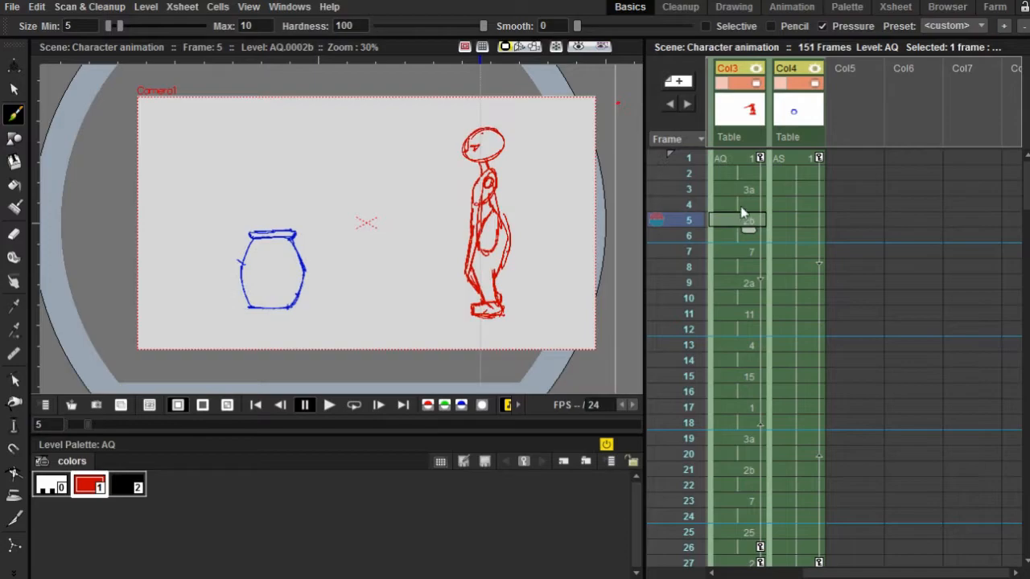
pyautogui.click(749, 156)
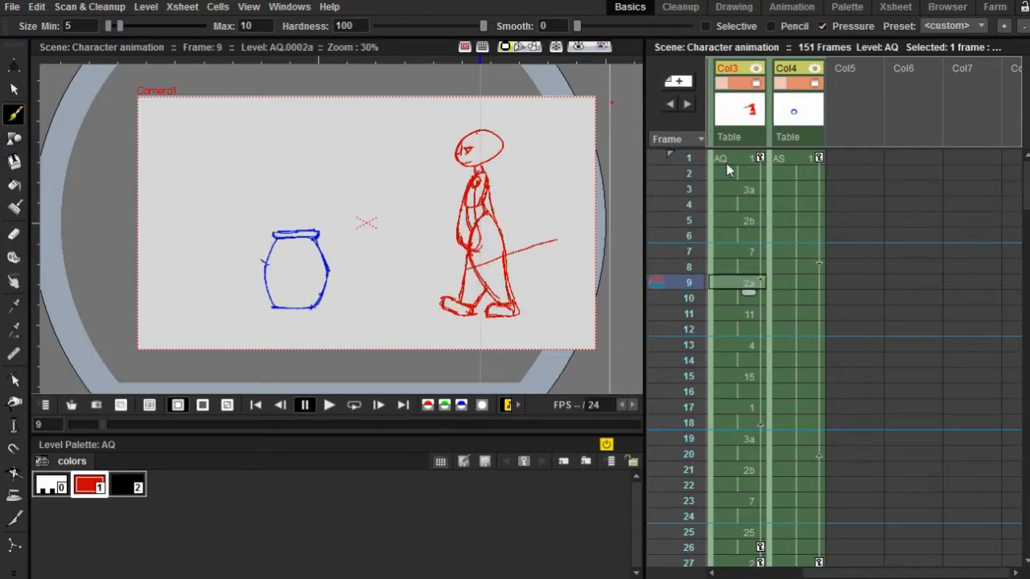
pyautogui.click(731, 159)
pyautogui.click(751, 284)
pyautogui.click(723, 159)
pyautogui.click(744, 227)
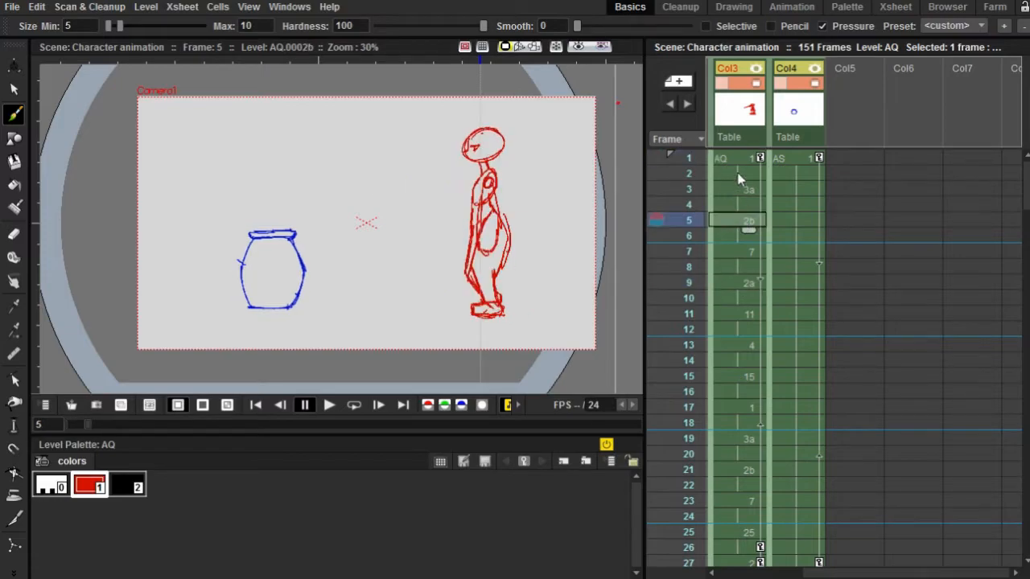
pyautogui.click(742, 161)
pyautogui.click(748, 283)
pyautogui.click(744, 224)
pyautogui.click(738, 173)
pyautogui.click(736, 161)
# Step: Step forward through the walk drawings to about frame 14 and back to frame 1 to examine the motion
pyautogui.press('Down')
pyautogui.press('Down')
pyautogui.press('Down')
pyautogui.press('Down')
pyautogui.press('Down')
pyautogui.press('Down')
pyautogui.press('Down')
pyautogui.press('Down')
pyautogui.press('Down')
pyautogui.press('Down')
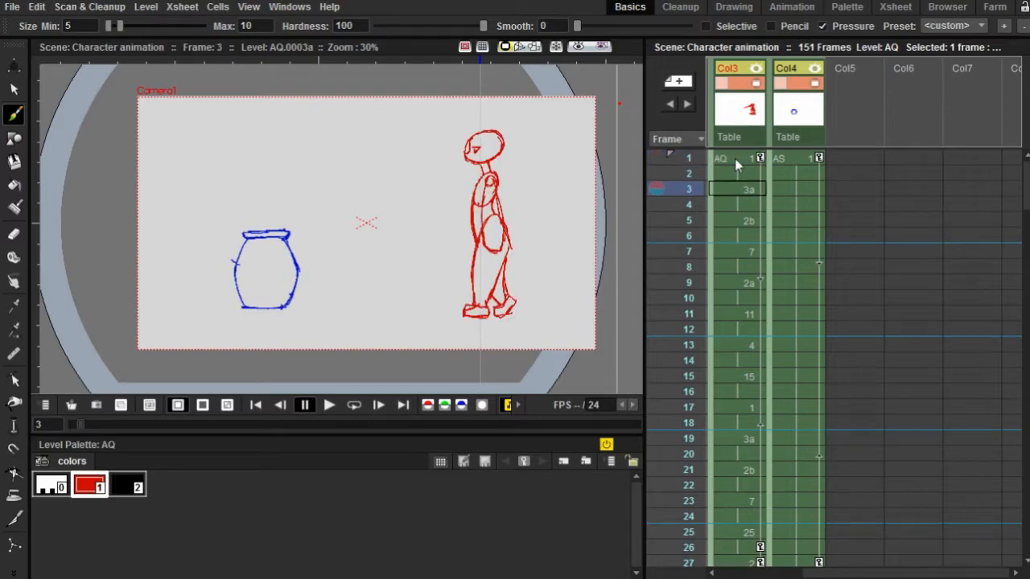
pyautogui.press('Down')
pyautogui.press('Down')
pyautogui.press('Down')
pyautogui.press('Down')
pyautogui.press('Down')
pyautogui.press('Down')
pyautogui.press('Down')
pyautogui.press('Down')
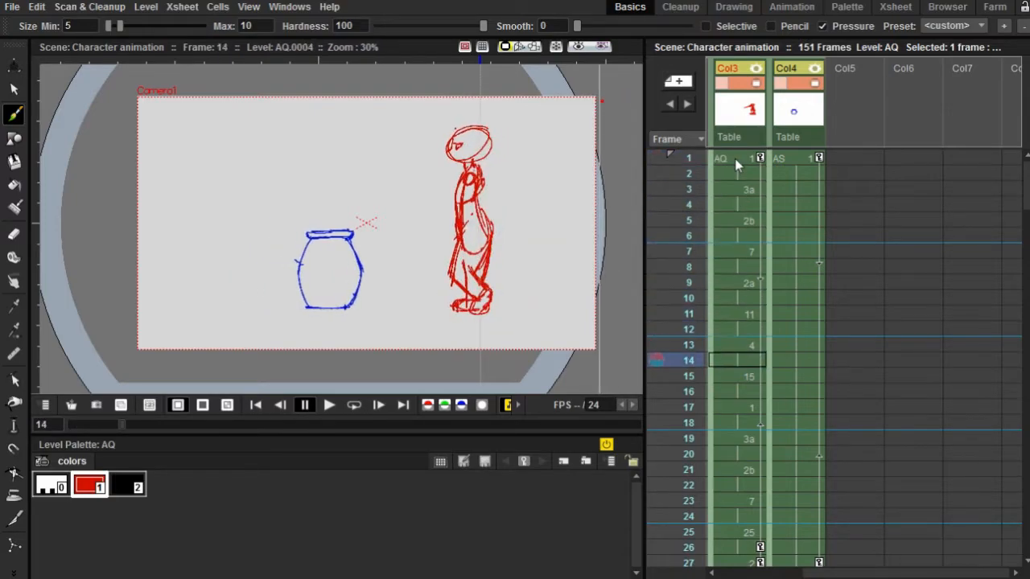
pyautogui.press('Up')
pyautogui.press('Up')
pyautogui.press('Up')
pyautogui.press('Up')
pyautogui.press('Up')
pyautogui.press('Up')
pyautogui.press('Up')
pyautogui.press('Up')
pyautogui.press('Up')
pyautogui.press('Up')
pyautogui.press('Up')
pyautogui.press('Up')
pyautogui.press('Up')
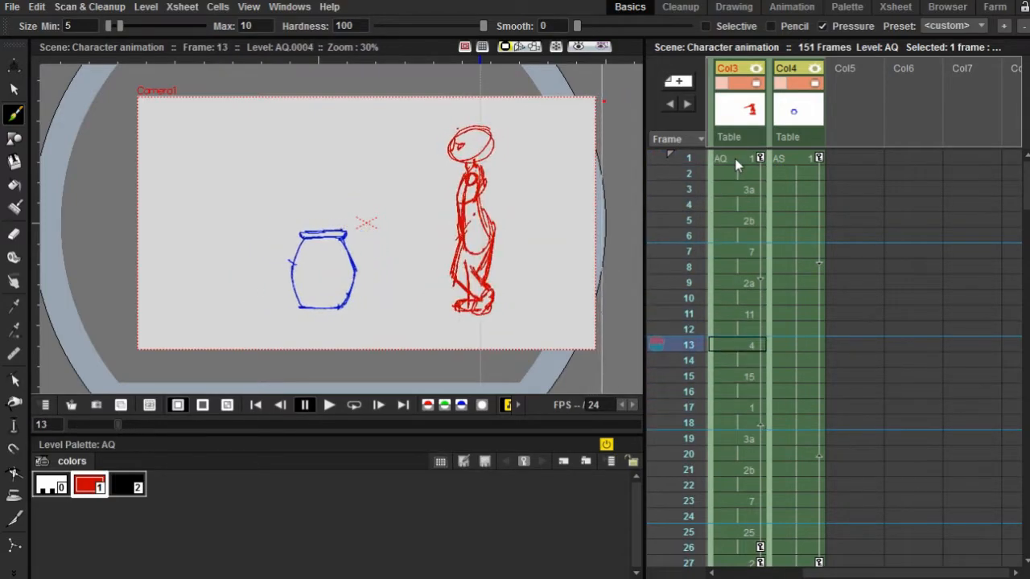
pyautogui.press('Up')
pyautogui.press('Up')
pyautogui.press('Up')
pyautogui.press('Up')
pyautogui.press('Up')
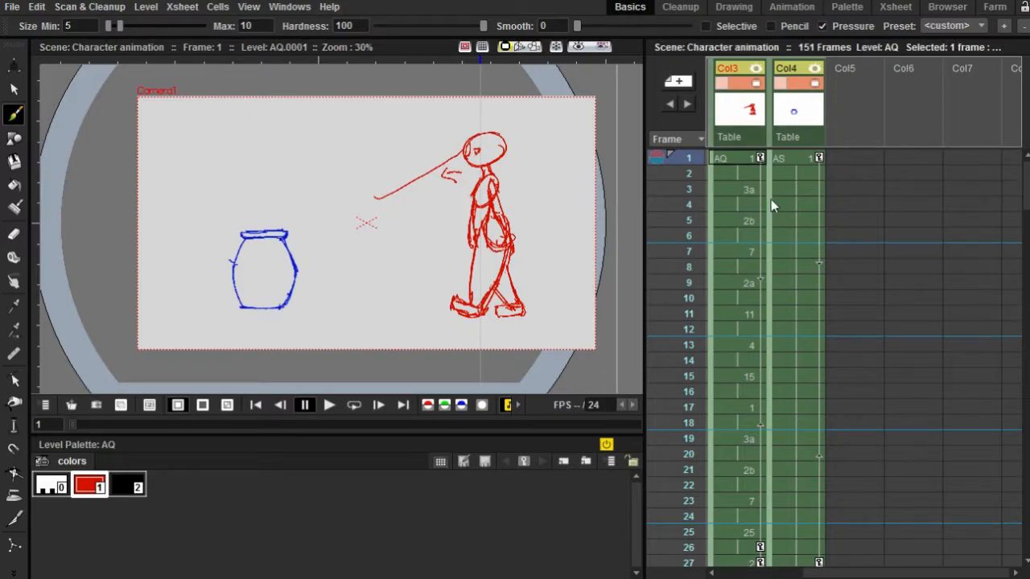
# Step: Preview the animation in looped playback, pause it, and go back to frame 1
pyautogui.click(358, 412)
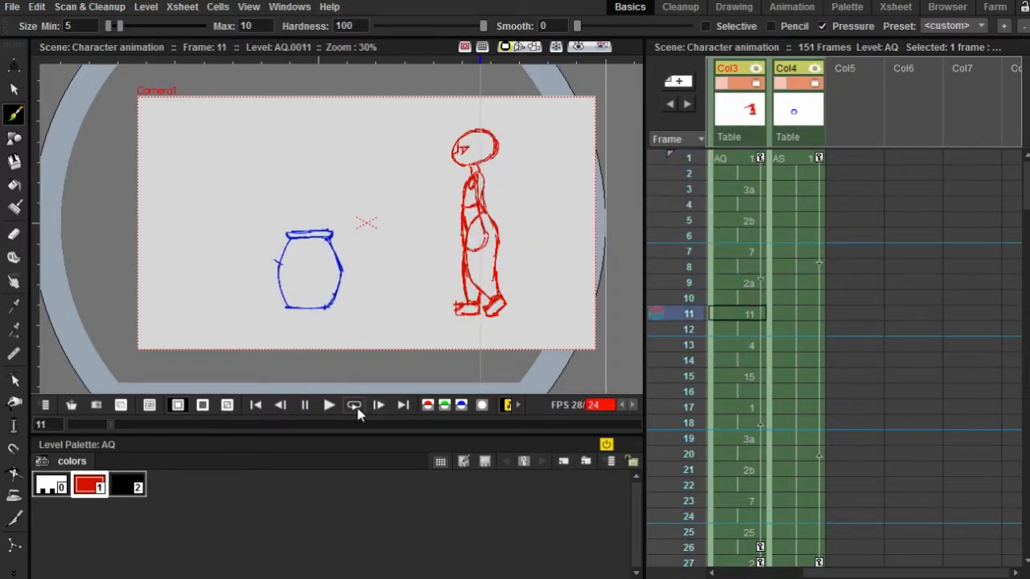
pyautogui.click(303, 405)
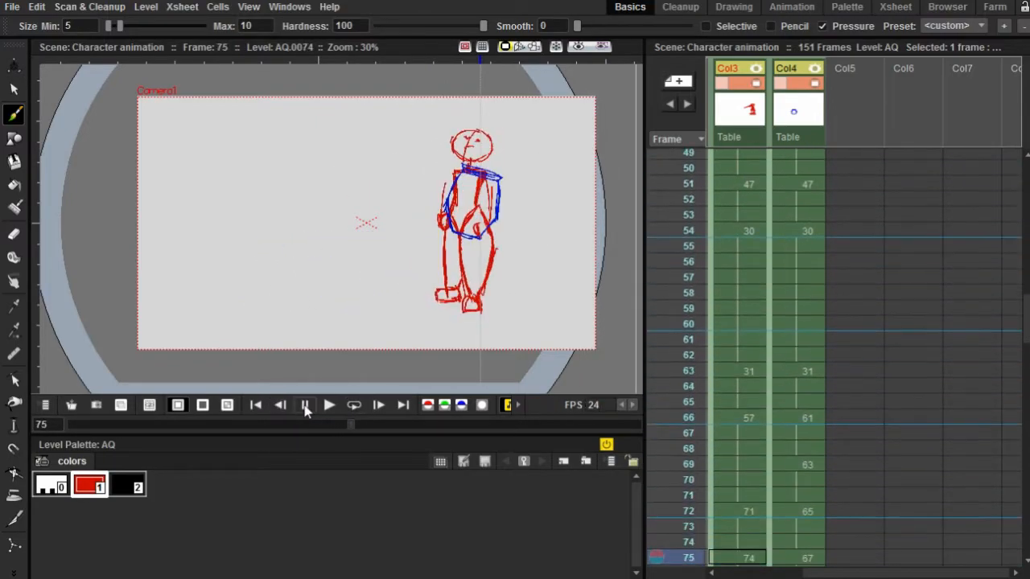
pyautogui.scroll(5, 744, 362)
pyautogui.click(744, 162)
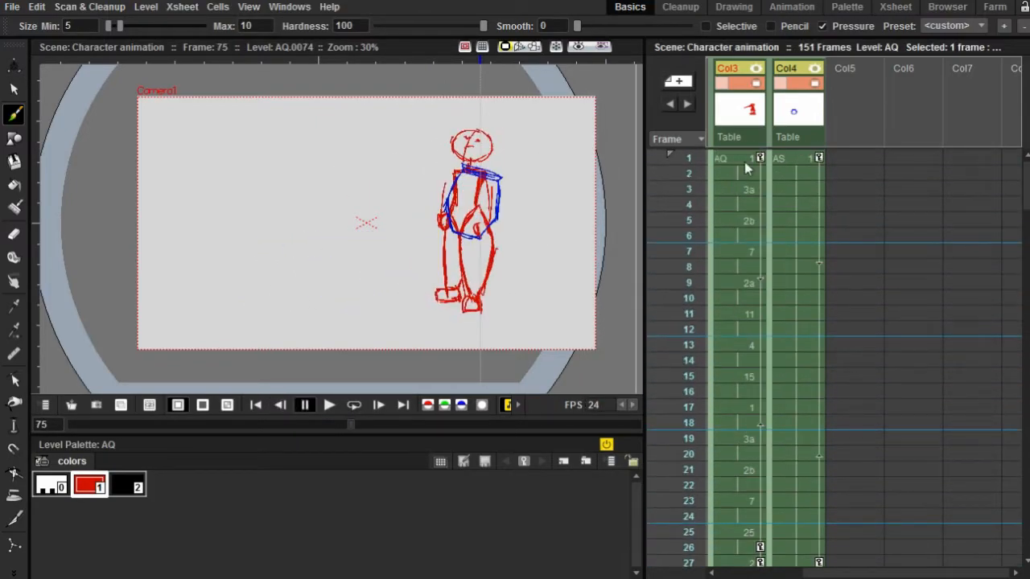
# Step: Examine the poses where the character reaches the jar and bends over it, in frames 21, 23 and 32
pyautogui.scroll(-4, 746, 271)
pyautogui.click(740, 285)
pyautogui.click(740, 314)
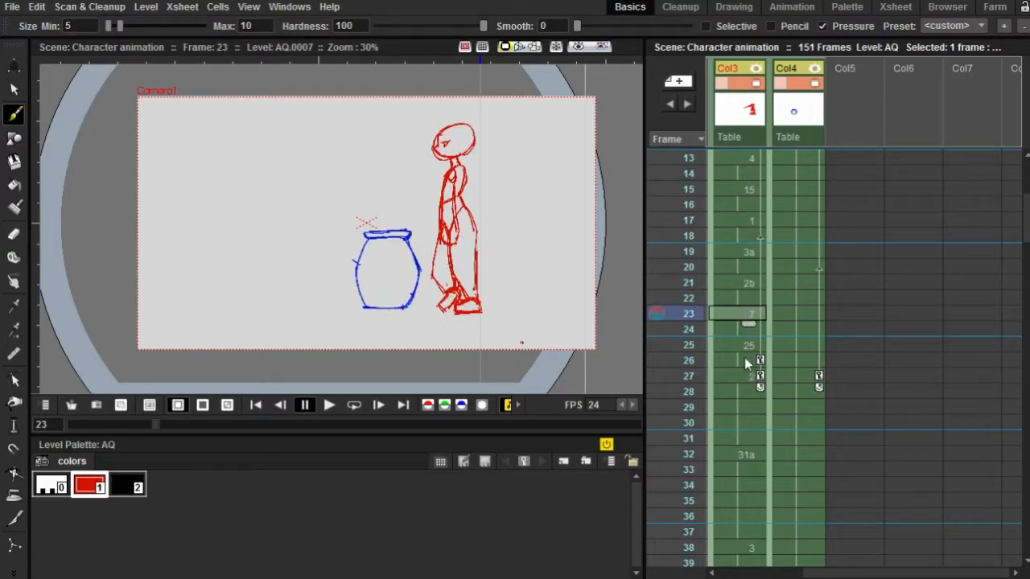
pyautogui.click(748, 454)
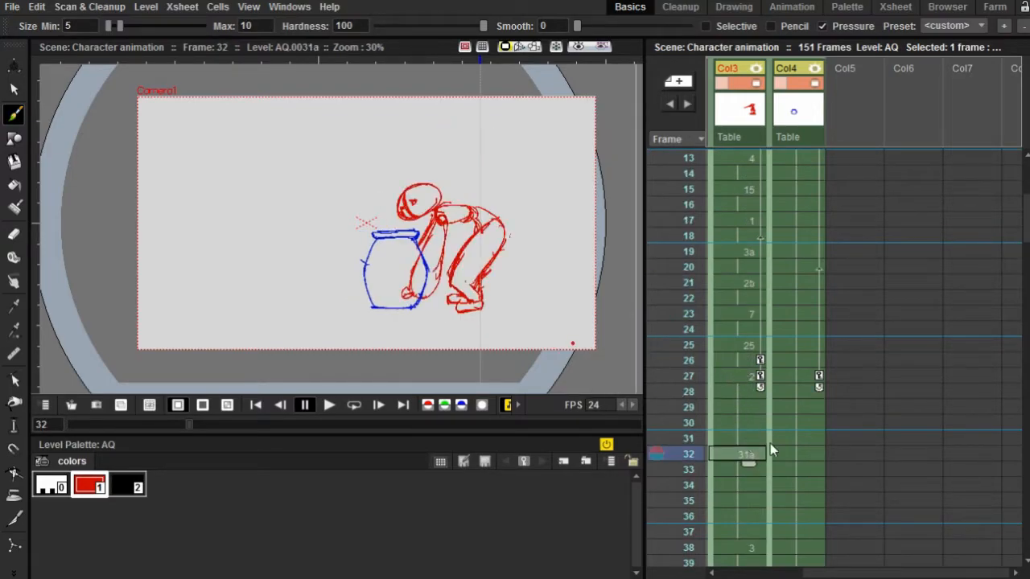
pyautogui.scroll(-6, 770, 448)
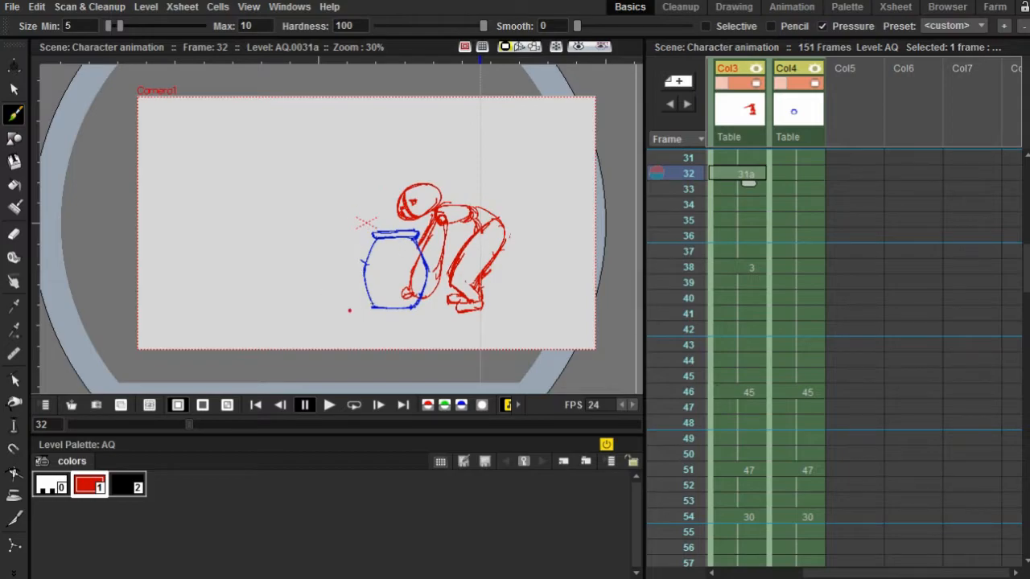
pyautogui.scroll(2, 407, 250)
pyautogui.scroll(-2, 407, 250)
pyautogui.moveTo(406, 248); pyautogui.dragTo(385, 264)
pyautogui.scroll(-8, 776, 381)
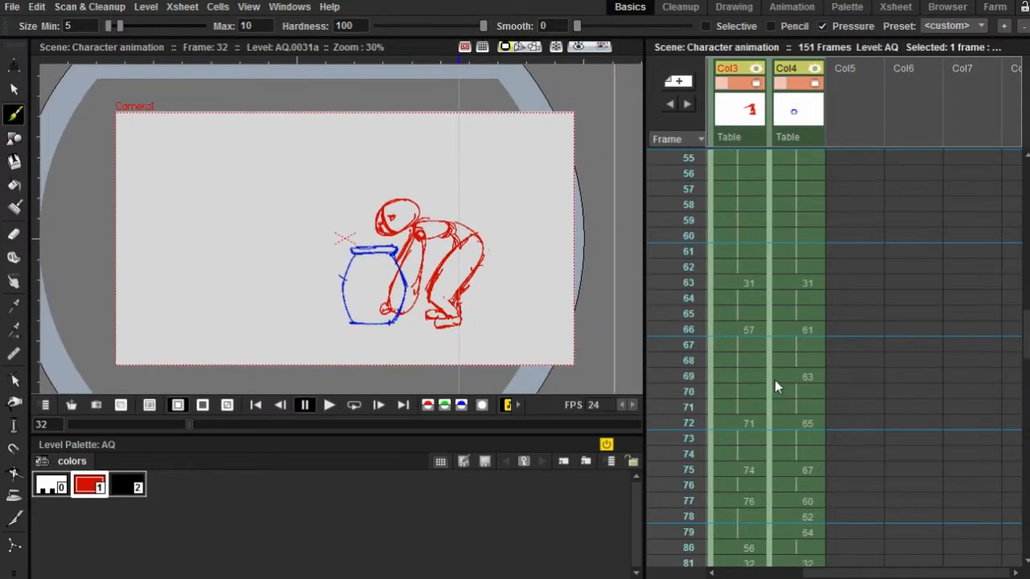
# Step: Examine the jar-carrying poses from frame 68 to frame 87, including frames 74, 80 and 81
pyautogui.click(749, 360)
pyautogui.click(751, 419)
pyautogui.click(744, 452)
pyautogui.scroll(-2, 733, 394)
pyautogui.scroll(-4, 740, 338)
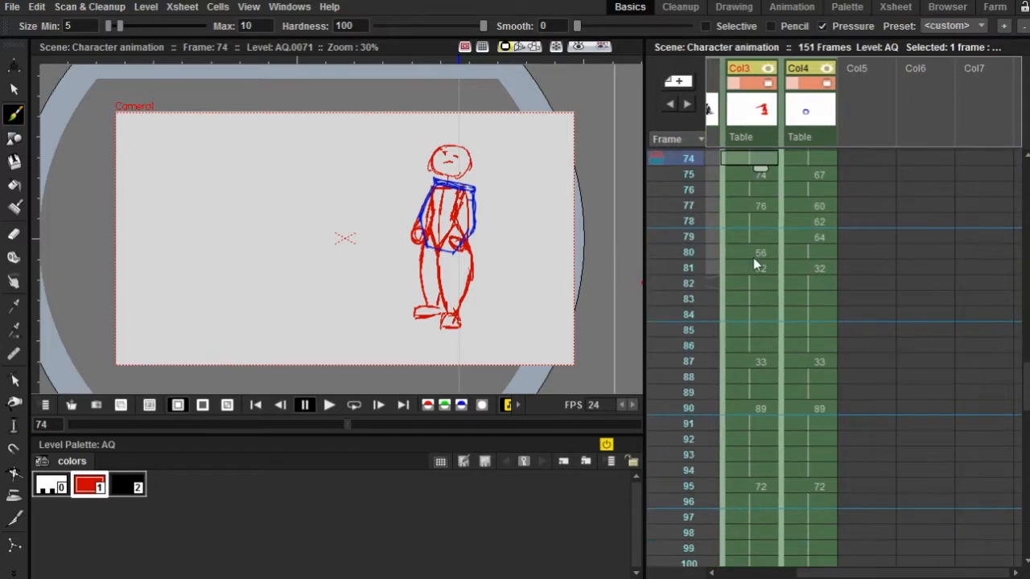
pyautogui.click(753, 255)
pyautogui.click(764, 360)
pyautogui.click(756, 267)
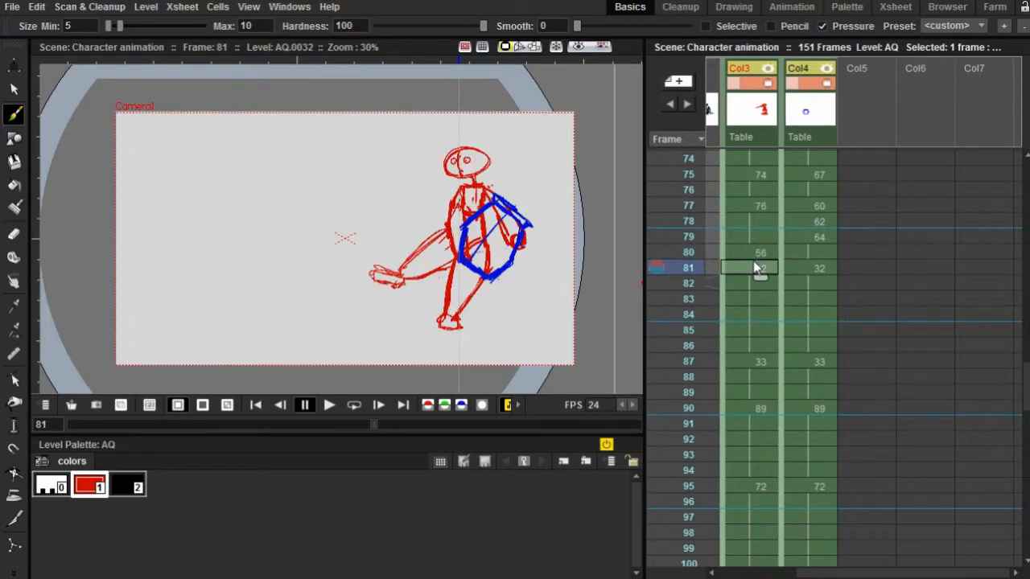
# Step: Review the final poses with the jar in frames 111, 129 and 141
pyautogui.scroll(-10, 774, 366)
pyautogui.click(759, 263)
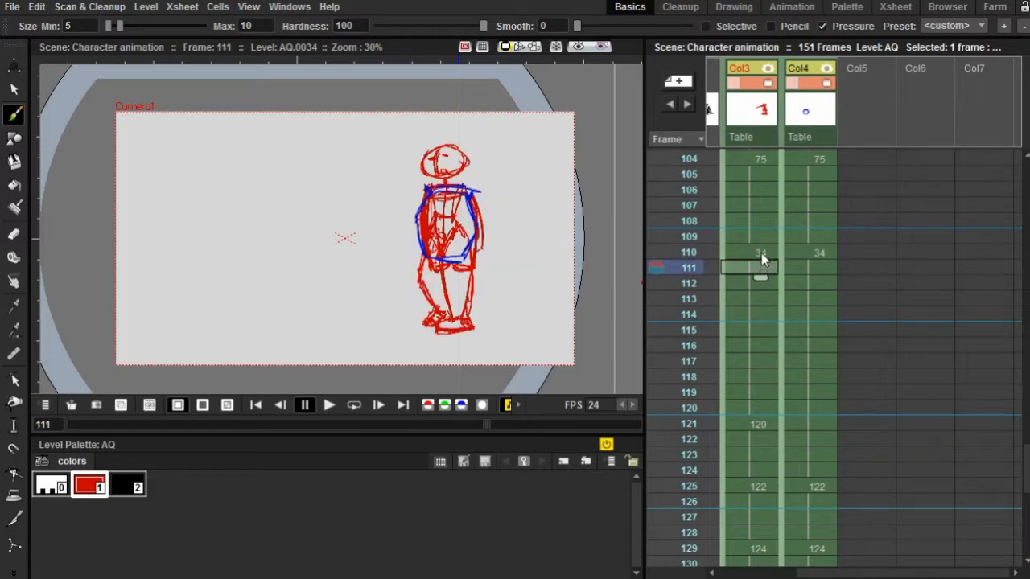
pyautogui.scroll(-2, 764, 448)
pyautogui.click(762, 457)
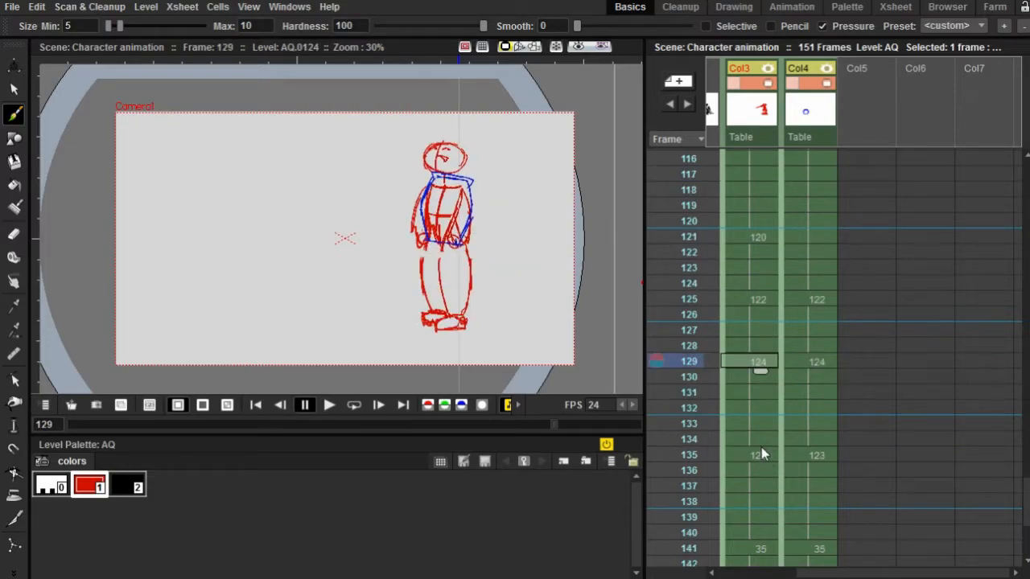
pyautogui.scroll(-10, 761, 442)
pyautogui.click(748, 175)
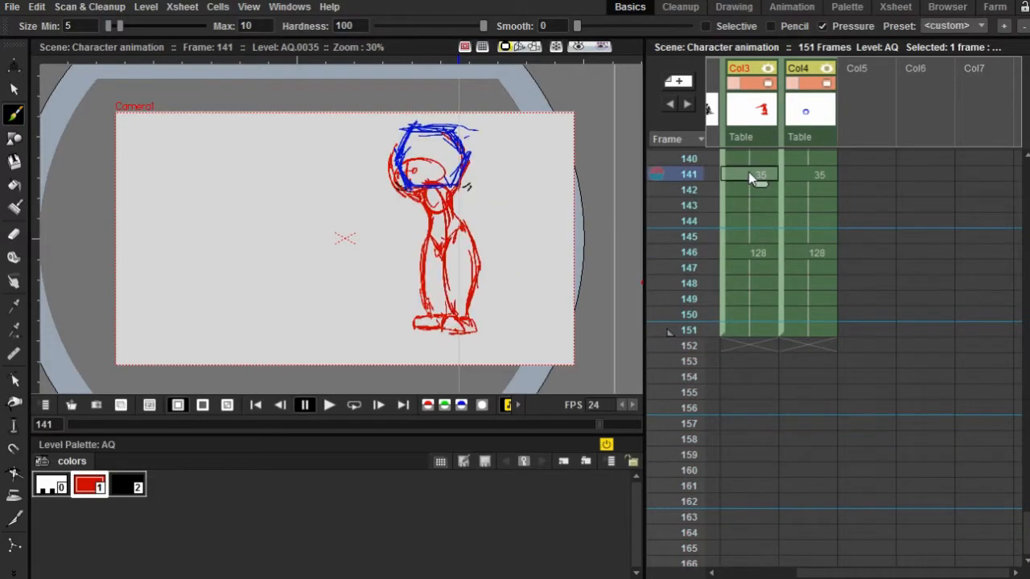
# Step: Return to the start of the Xsheet and compare the walk poses in frames 1 and 9
pyautogui.scroll(2, 492, 207)
pyautogui.scroll(-1, 492, 207)
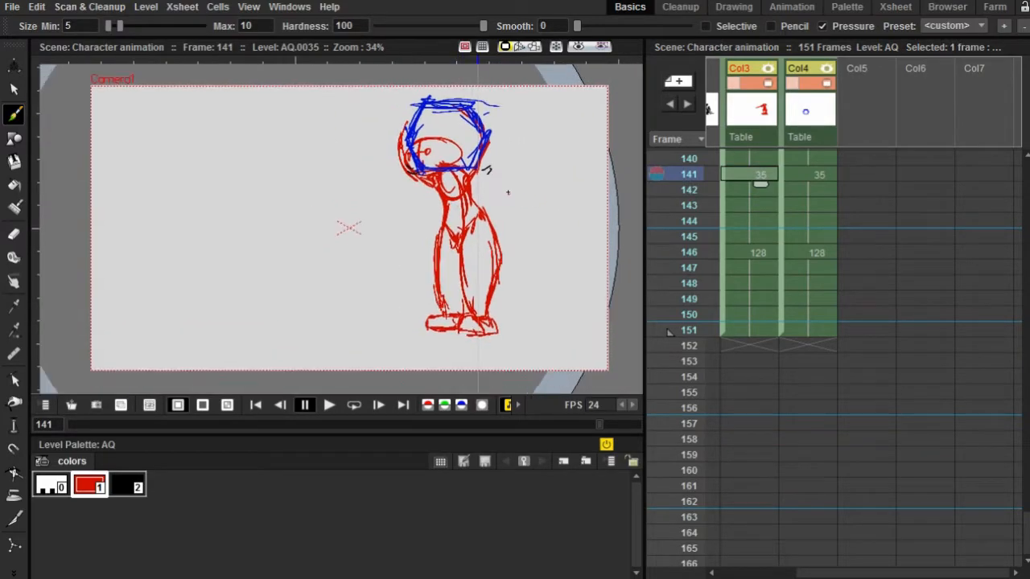
pyautogui.scroll(20, 738, 211)
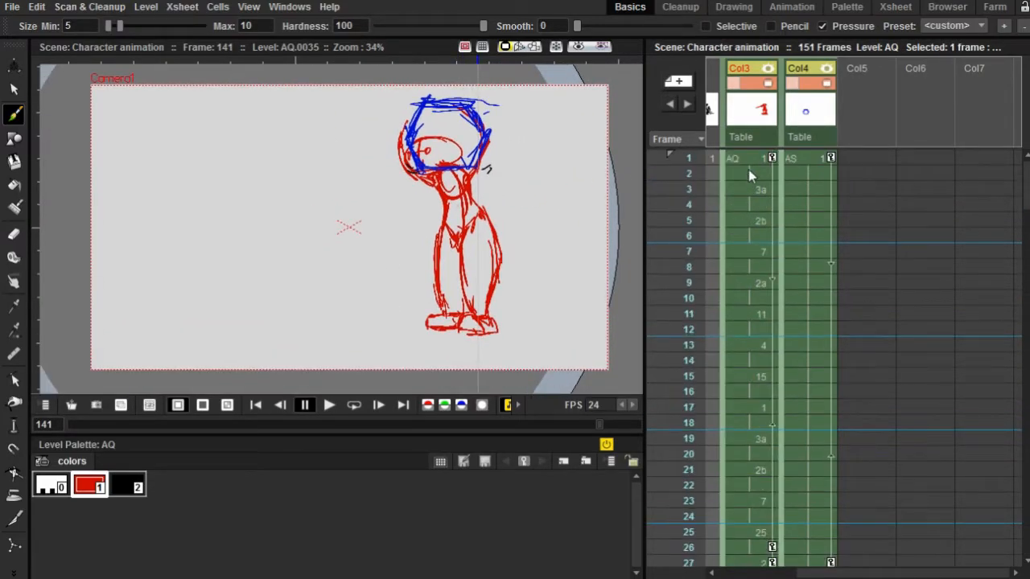
pyautogui.scroll(-20, 748, 172)
pyautogui.scroll(20, 750, 201)
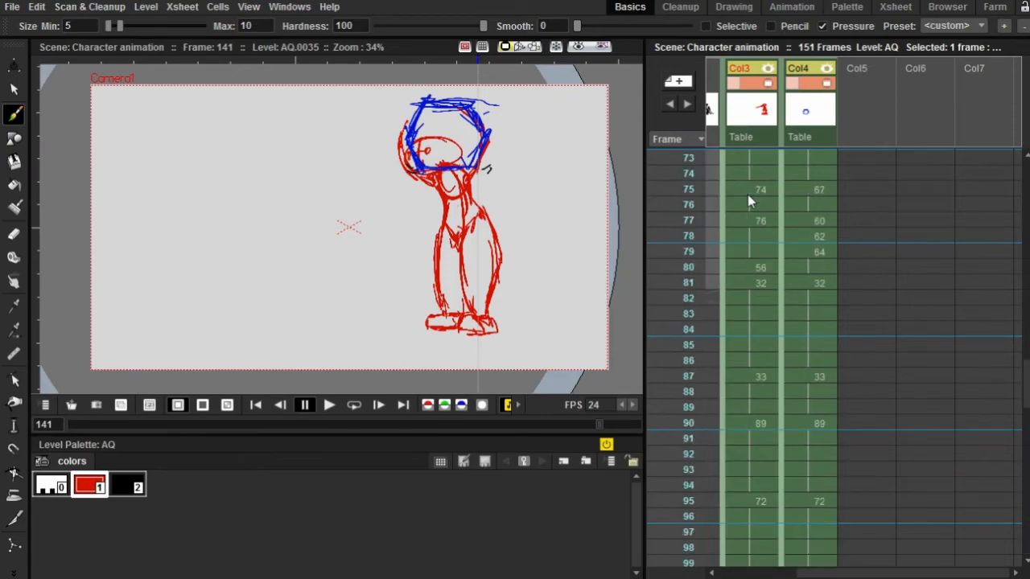
pyautogui.click(745, 158)
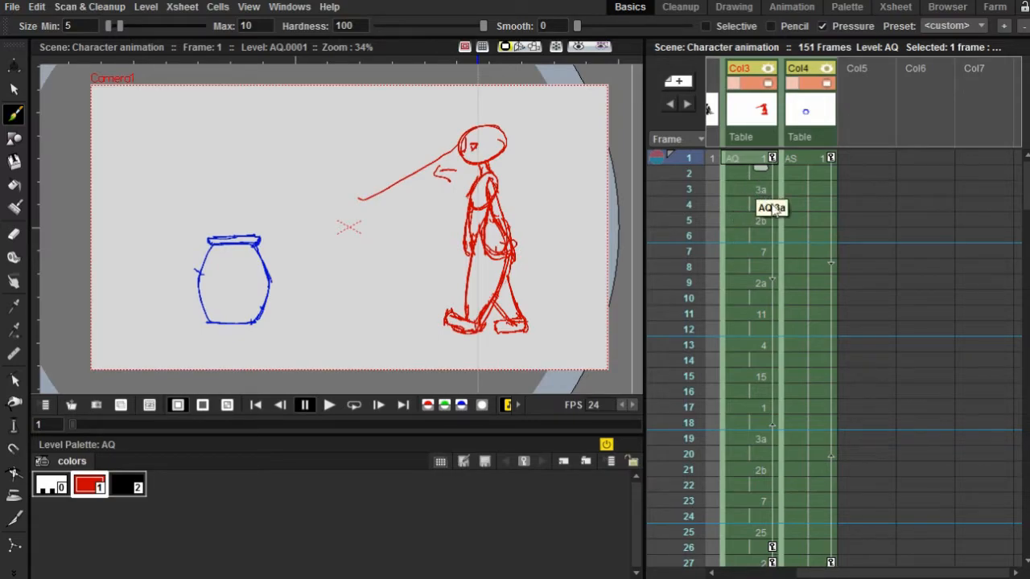
pyautogui.click(760, 280)
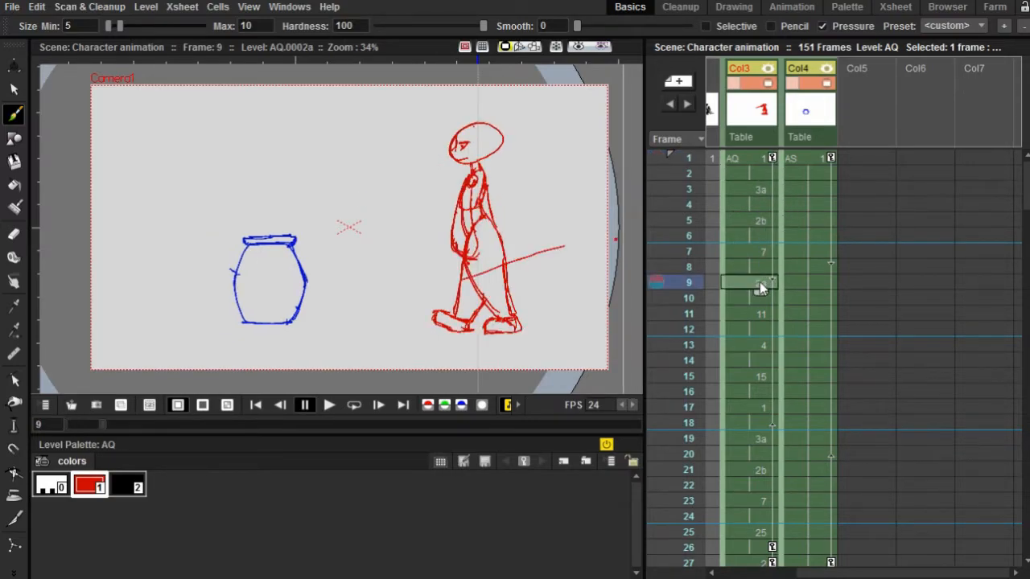
# Step: Compare the character's walk poses in frames 1, 5 and 9
pyautogui.click(748, 222)
pyautogui.click(756, 160)
pyautogui.click(758, 207)
pyautogui.click(758, 222)
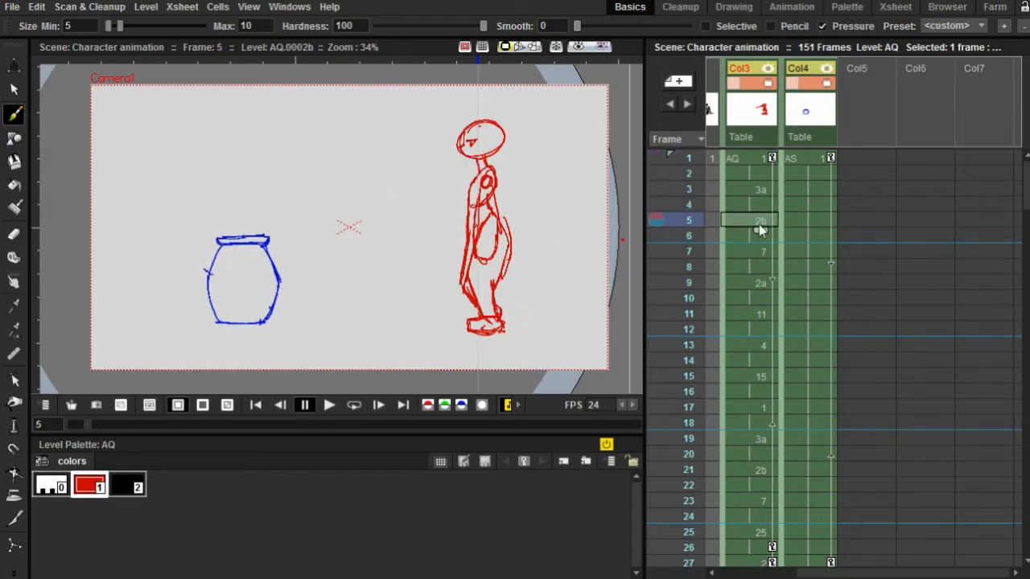
pyautogui.click(746, 282)
pyautogui.click(754, 161)
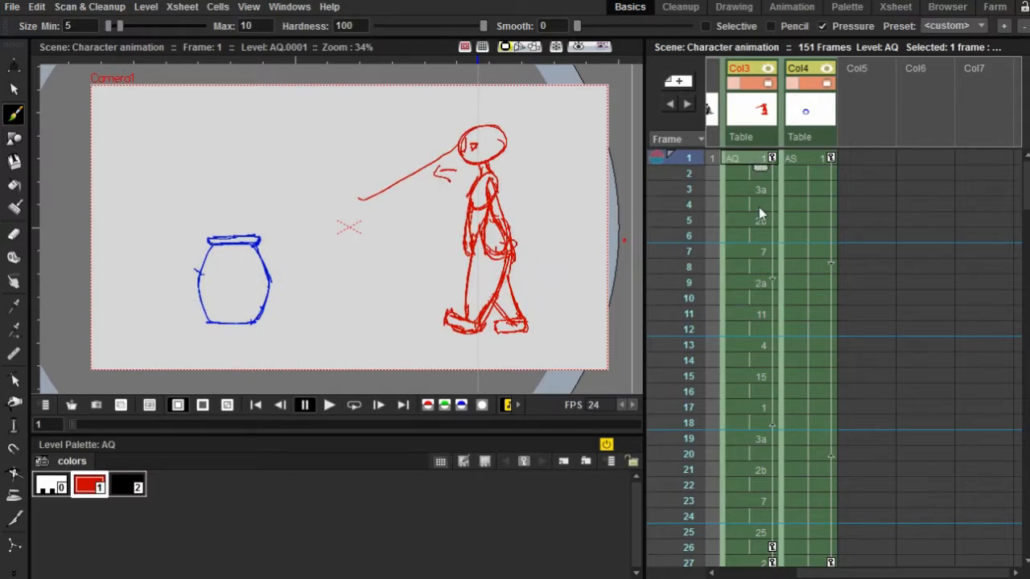
pyautogui.click(761, 283)
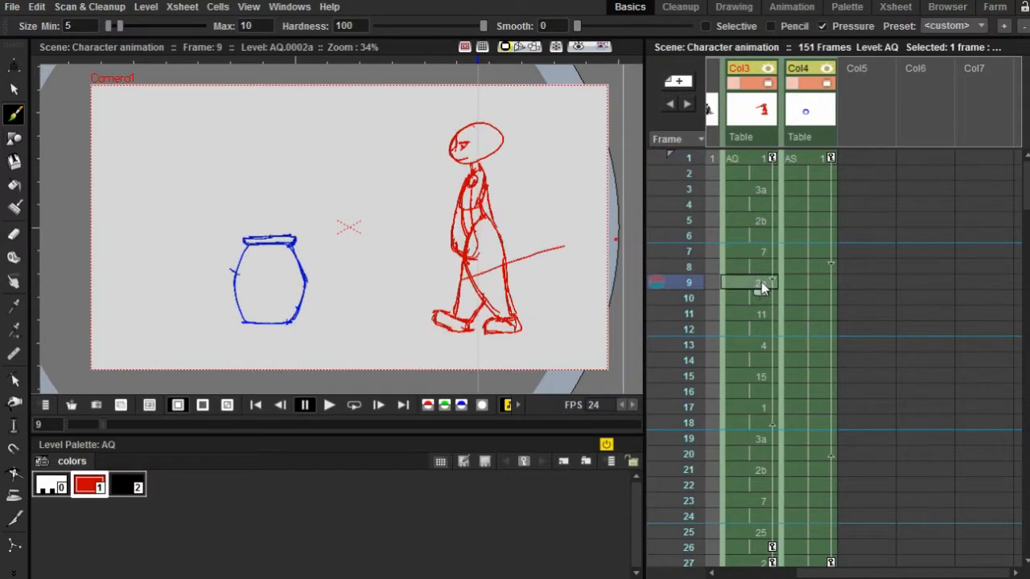
pyautogui.click(766, 221)
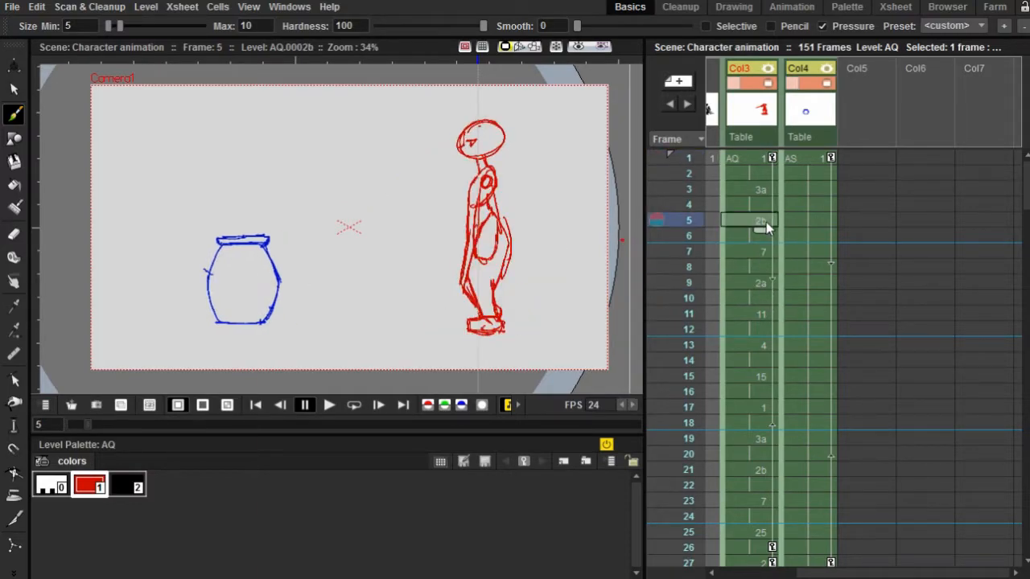
pyautogui.click(753, 161)
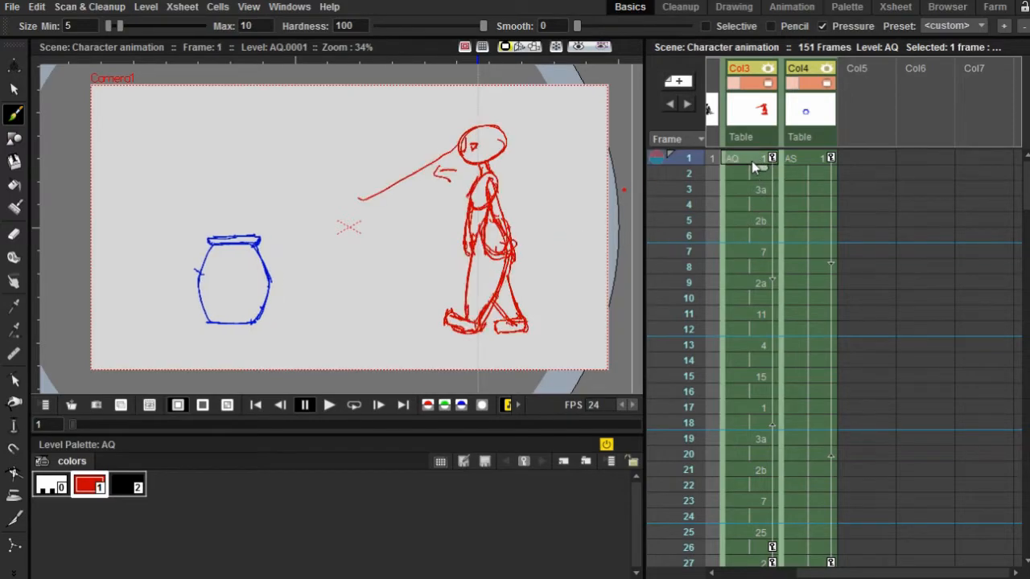
# Step: Step frame by frame from frame 1 to frame 26 to examine the walk up to the bend over the jar
pyautogui.press('Down')
pyautogui.press('Down')
pyautogui.press('Down')
pyautogui.press('Down')
pyautogui.press('Down')
pyautogui.press('Down')
pyautogui.press('Down')
pyautogui.press('Down')
pyautogui.press('Down')
pyautogui.press('Down')
pyautogui.press('Down')
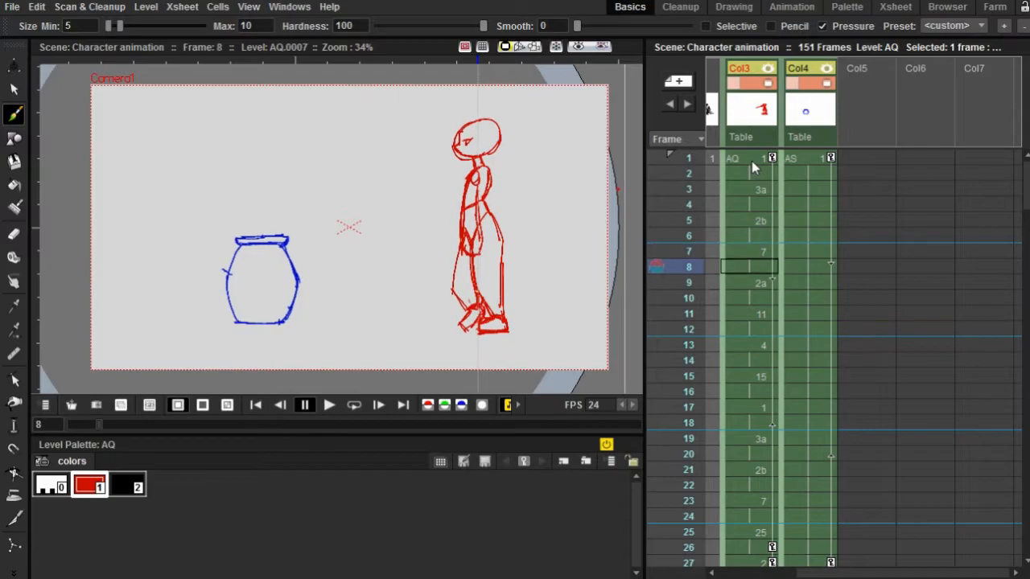
pyautogui.press('Down')
pyautogui.press('Down')
pyautogui.press('Down')
pyautogui.press('Down')
pyautogui.press('Down')
pyautogui.press('Down')
pyautogui.press('Down')
pyautogui.press('Down')
pyautogui.press('Down')
pyautogui.press('Down')
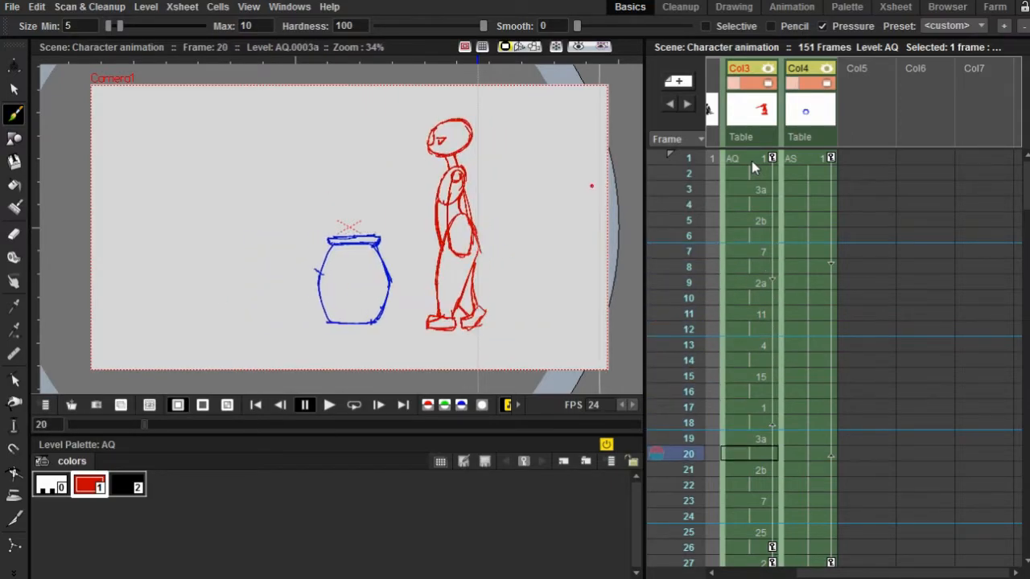
pyautogui.press('Down')
pyautogui.press('Down')
pyautogui.press('Down')
pyautogui.press('Down')
pyautogui.press('Up')
pyautogui.press('Up')
pyautogui.press('Up')
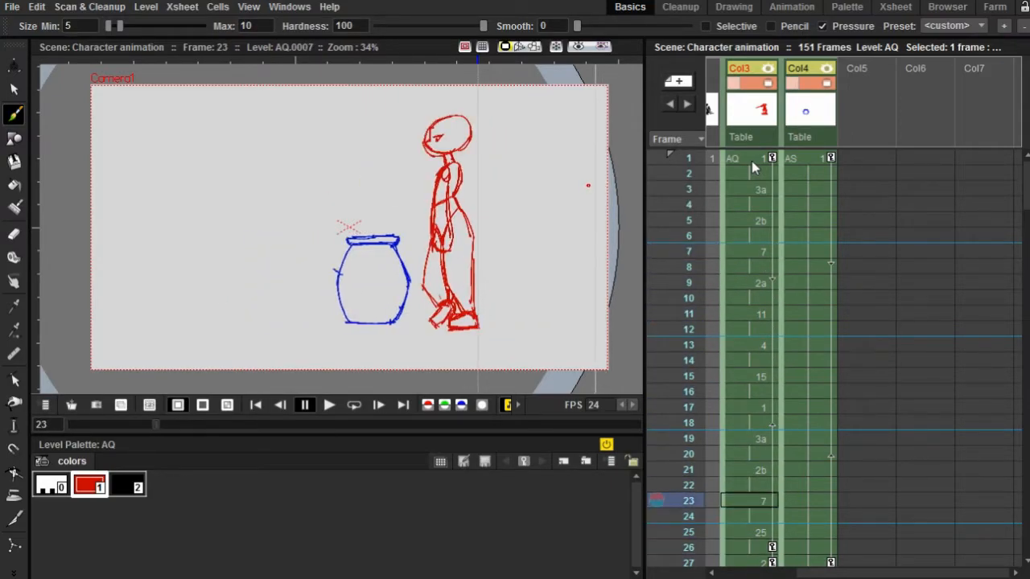
pyautogui.press('Down')
pyautogui.press('Down')
pyautogui.press('Down')
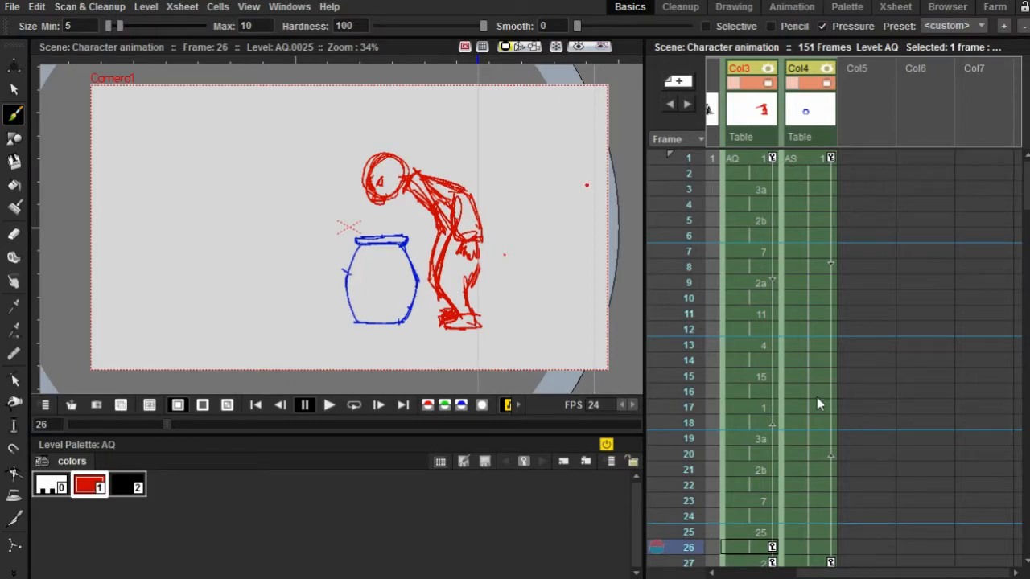
# Step: Select the head and neck in frame 25 with a freehand selection and move them down toward the body, E/W 61.5 px and N/S -45.1 px
pyautogui.click(759, 531)
pyautogui.scroll(3, 445, 208)
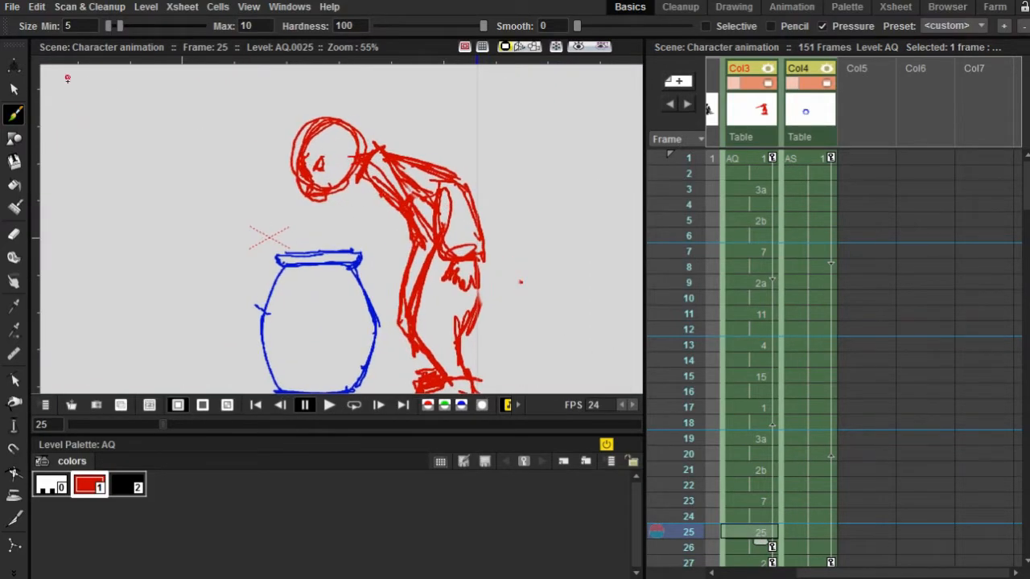
pyautogui.click(14, 89)
pyautogui.moveTo(352, 96); pyautogui.dragTo(254, 208)
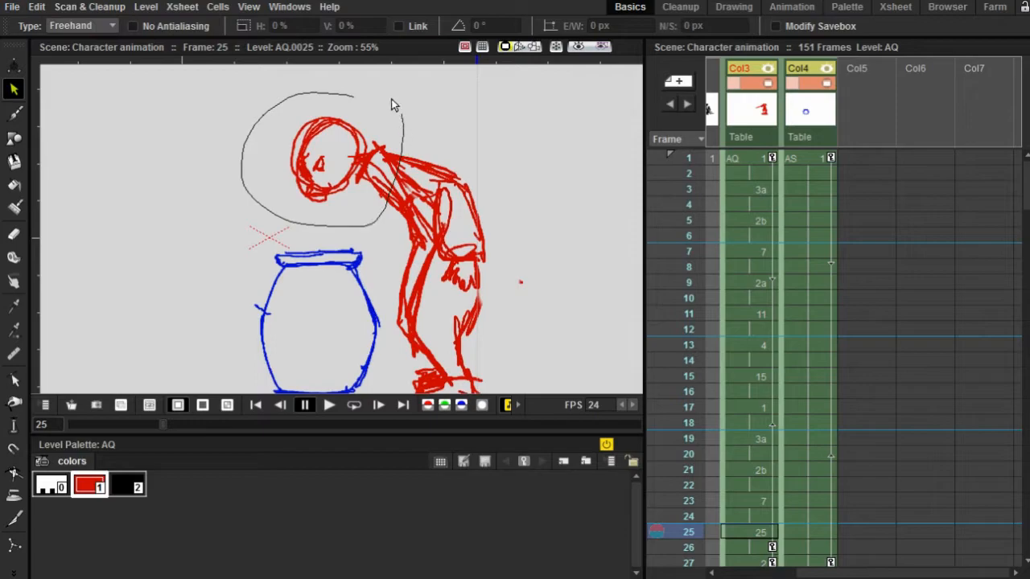
pyautogui.moveTo(391, 105); pyautogui.dragTo(378, 97)
pyautogui.moveTo(351, 151); pyautogui.dragTo(362, 161)
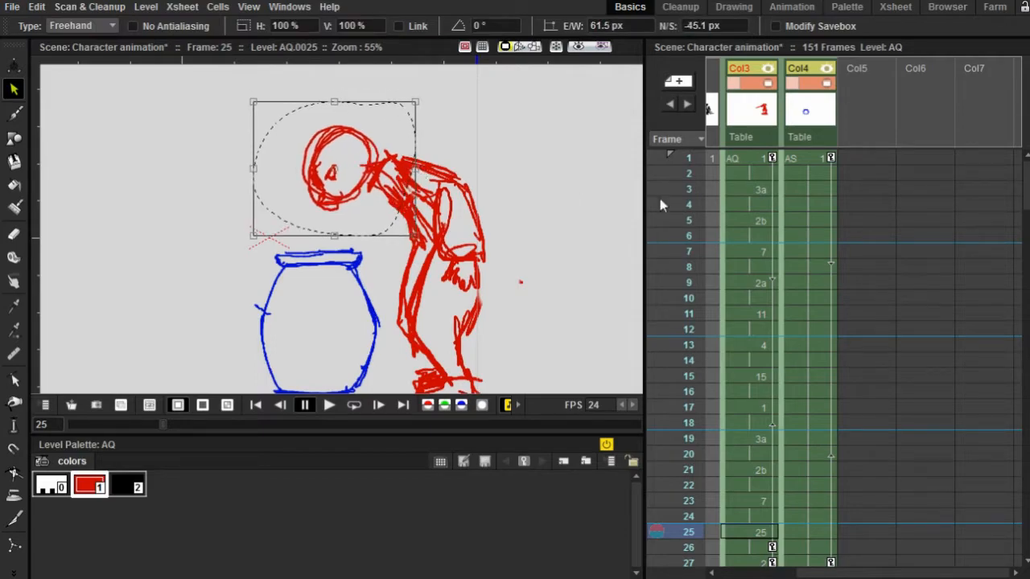
# Step: Play the animation in a loop from frame 1 to check its motion and stop it
pyautogui.click(759, 158)
pyautogui.scroll(-4, 821, 191)
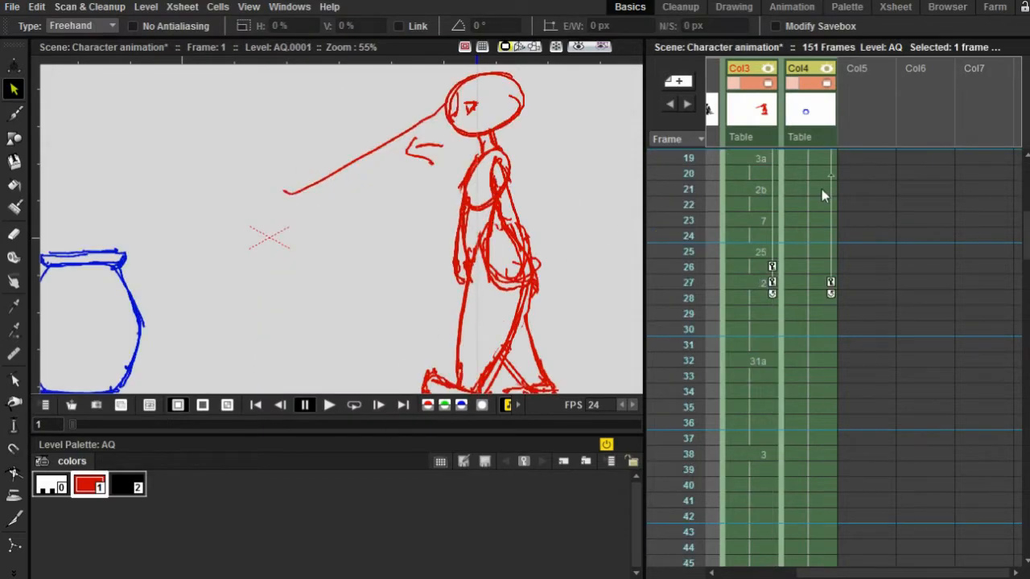
pyautogui.scroll(5, 473, 224)
pyautogui.scroll(-9, 473, 224)
pyautogui.scroll(4, 838, 248)
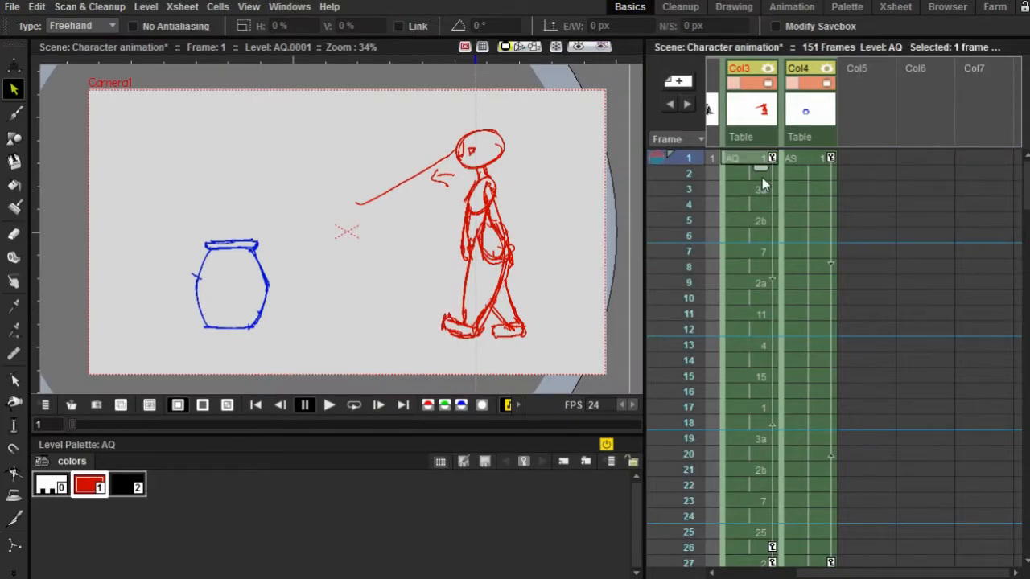
pyautogui.click(353, 405)
pyautogui.click(328, 404)
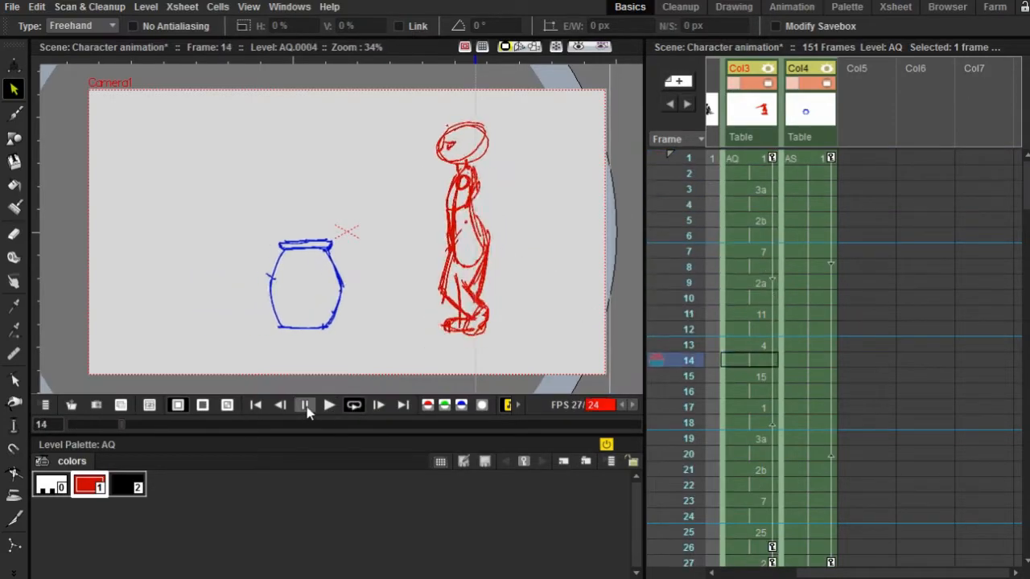
pyautogui.click(305, 405)
# Step: Review the poses leading into the lift in frames 11, 24, 29, 32 and 39
pyautogui.scroll(8, 752, 309)
pyautogui.click(754, 304)
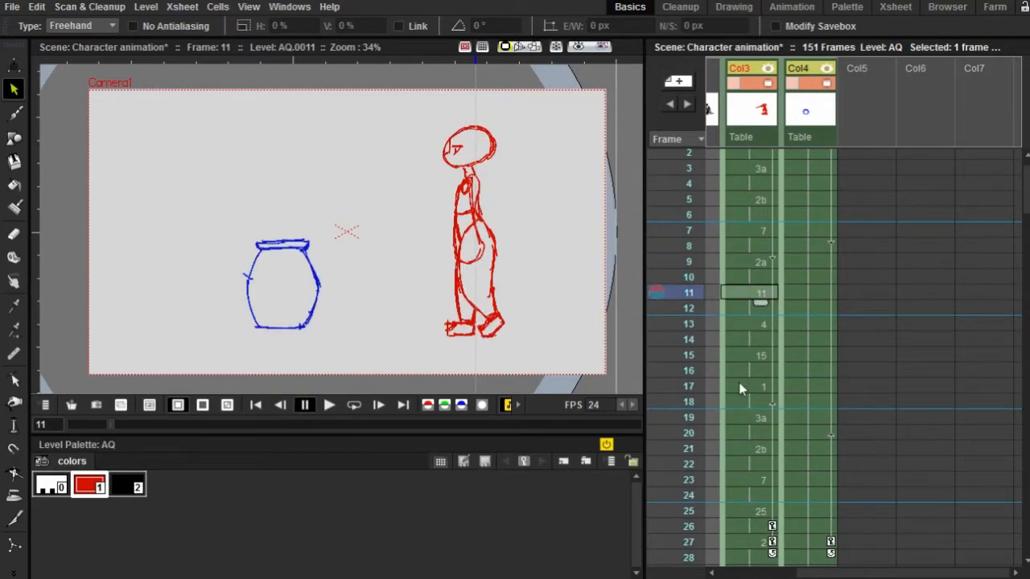
pyautogui.scroll(-4, 750, 266)
pyautogui.click(742, 214)
pyautogui.click(752, 291)
pyautogui.click(754, 341)
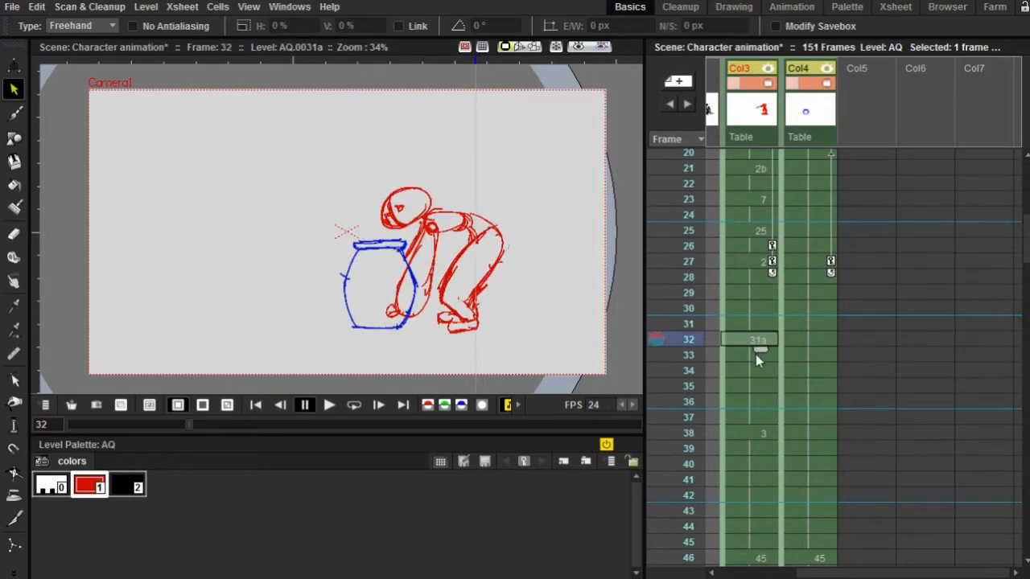
pyautogui.click(750, 372)
pyautogui.click(748, 401)
pyautogui.click(747, 448)
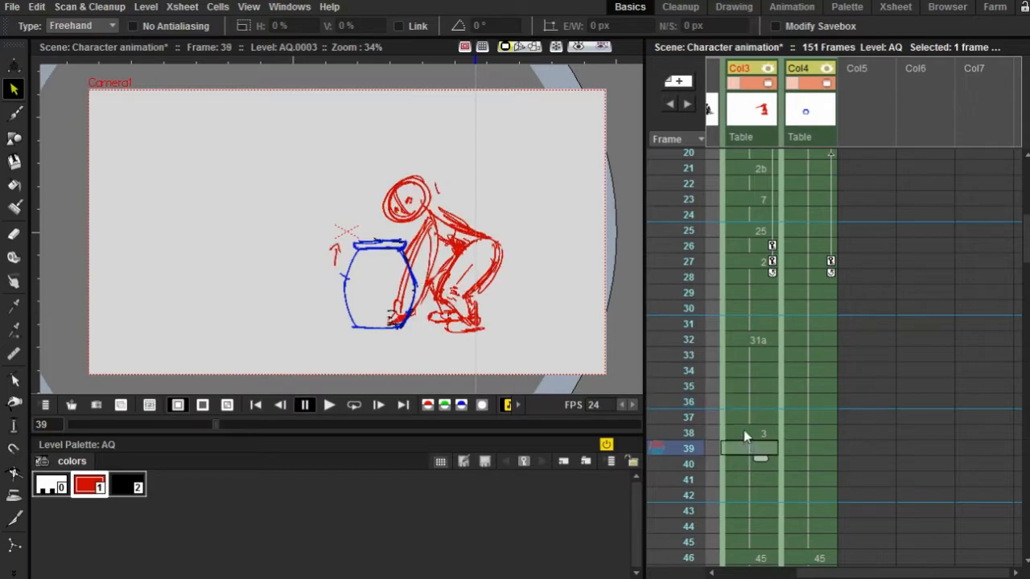
# Step: Compare the jar-lifting pose in frame 46 with the crouching poses in frames 34, 39 and 45
pyautogui.scroll(-4, 759, 402)
pyautogui.click(756, 370)
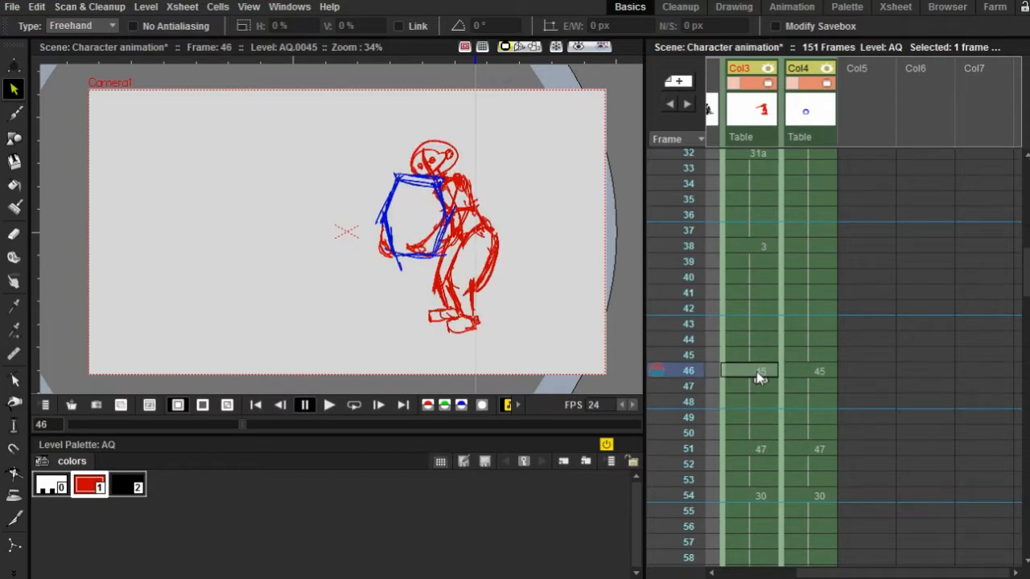
pyautogui.click(750, 261)
pyautogui.click(753, 183)
pyautogui.click(754, 371)
pyautogui.click(756, 350)
pyautogui.click(755, 354)
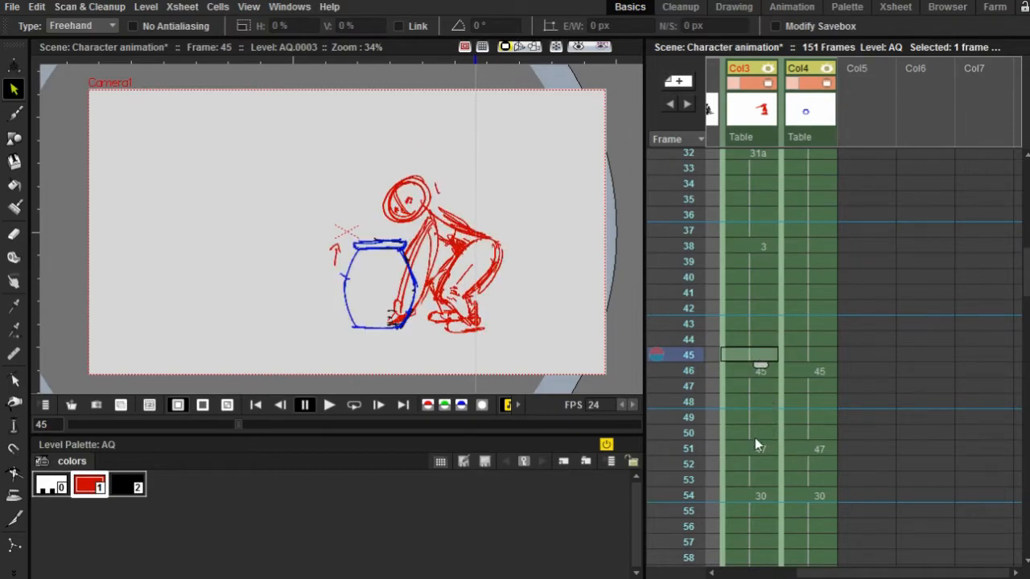
# Step: Examine the transition from the crouch in frame 45 through the lift in frame 46 to the pose in frame 51
pyautogui.click(755, 438)
pyautogui.click(754, 463)
pyautogui.click(743, 384)
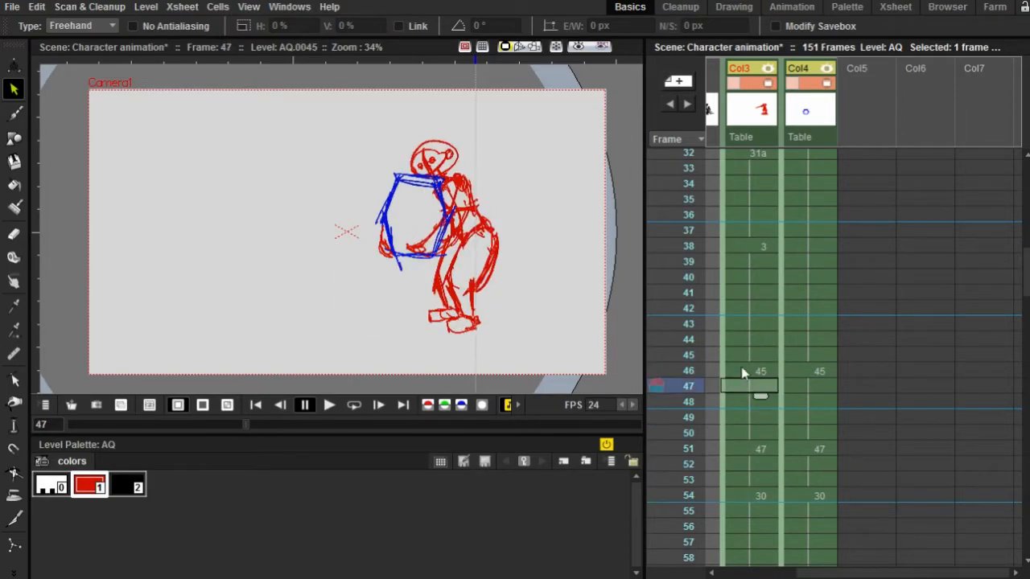
pyautogui.click(738, 357)
pyautogui.moveTo(753, 370); pyautogui.dragTo(794, 268)
pyautogui.click(800, 286)
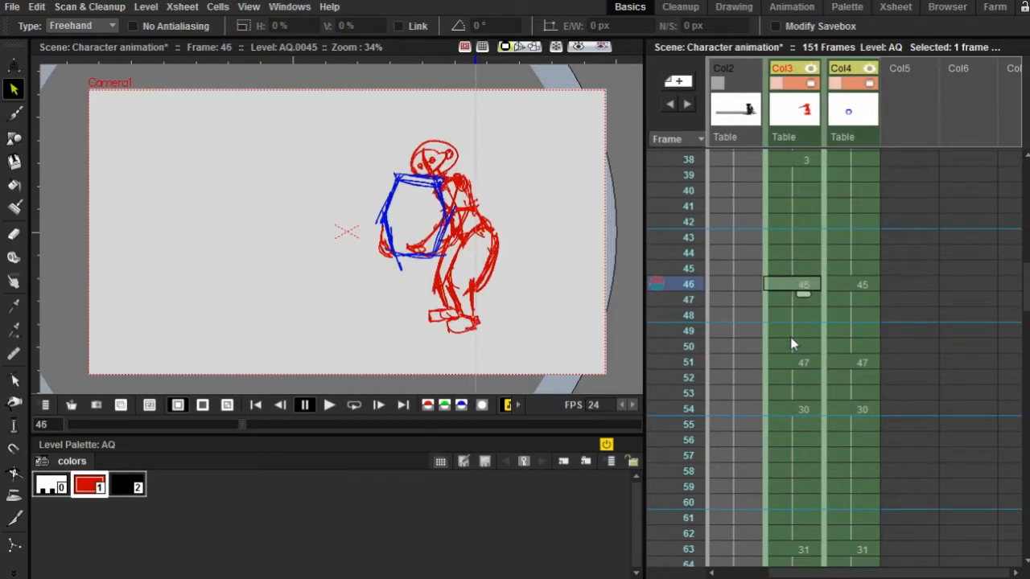
pyautogui.click(800, 364)
pyautogui.click(793, 301)
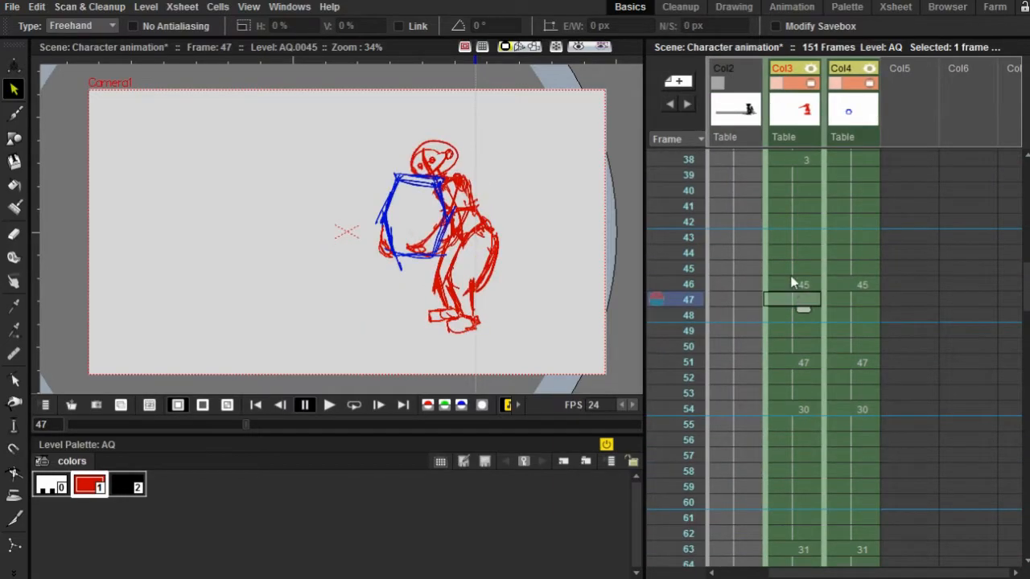
pyautogui.click(793, 270)
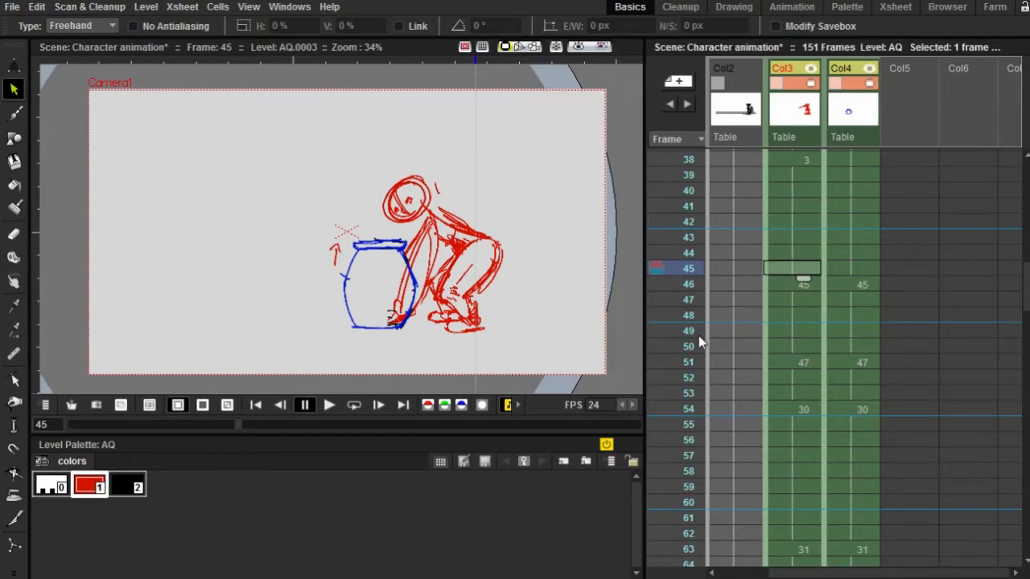
# Step: Show onion skins of frames 38 and 51 around the lifting pose in frame 46
pyautogui.click(788, 285)
pyautogui.click(655, 362)
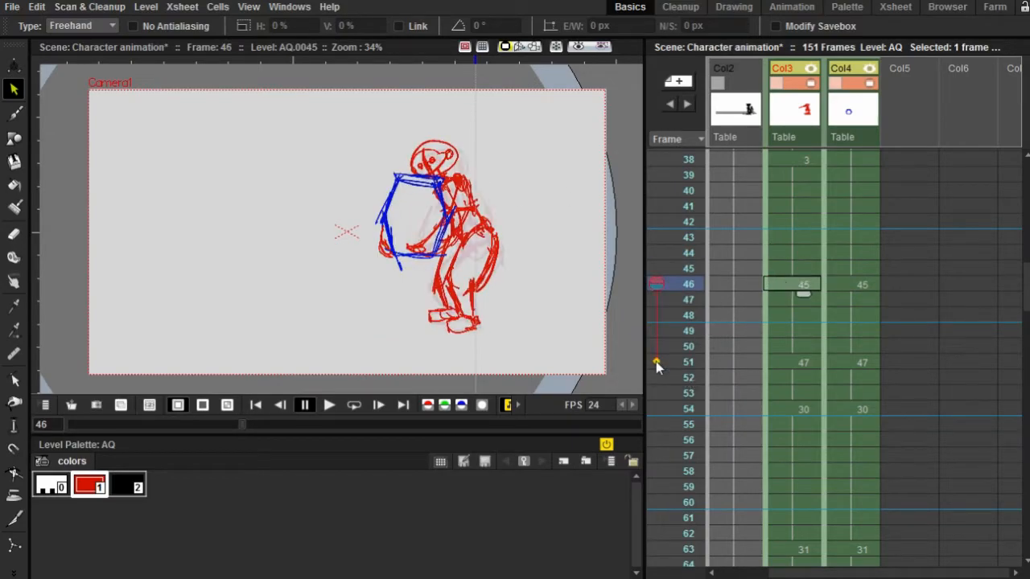
pyautogui.scroll(2, 669, 235)
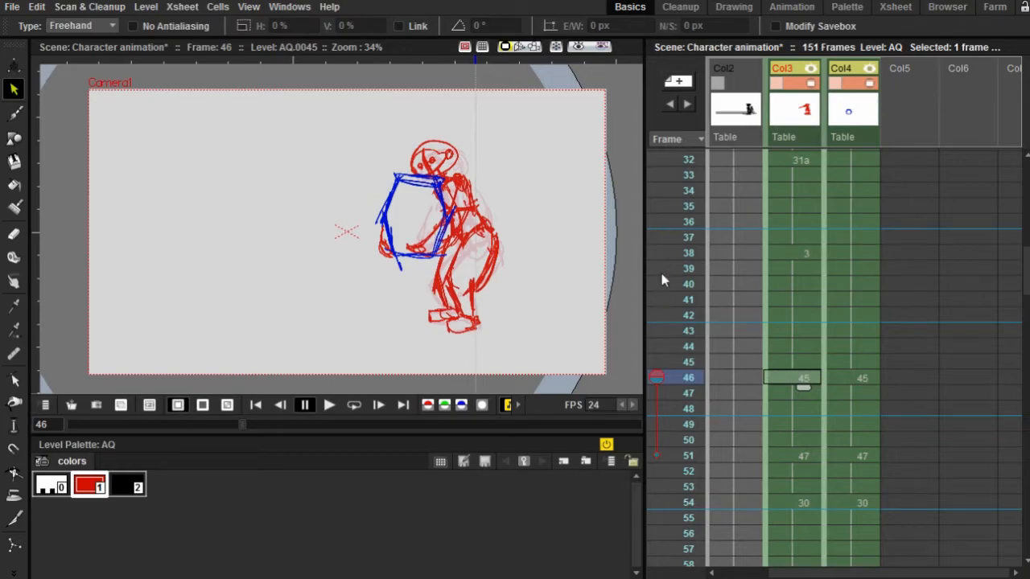
pyautogui.click(659, 254)
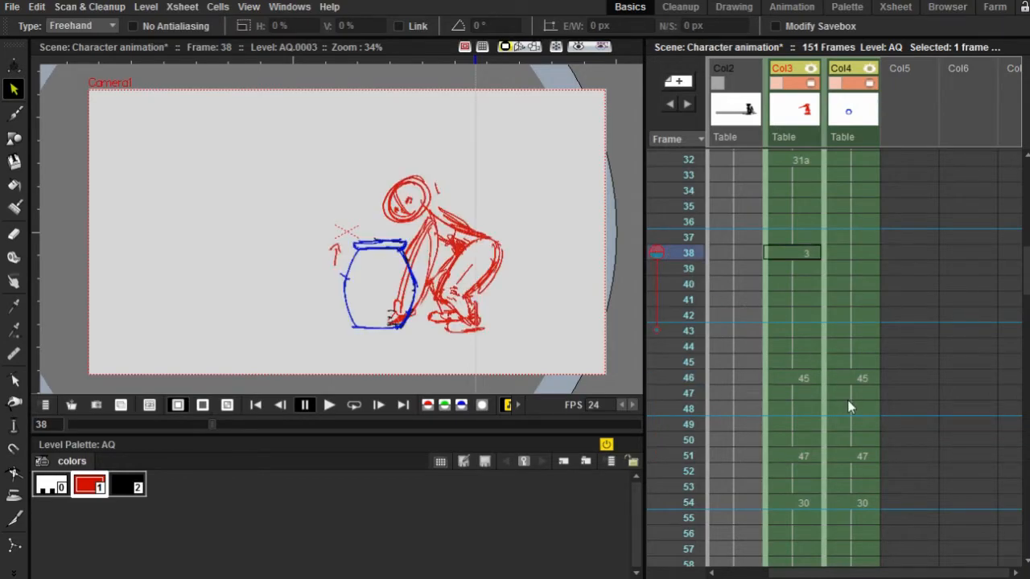
pyautogui.click(803, 380)
pyautogui.click(657, 256)
pyautogui.scroll(2, 487, 204)
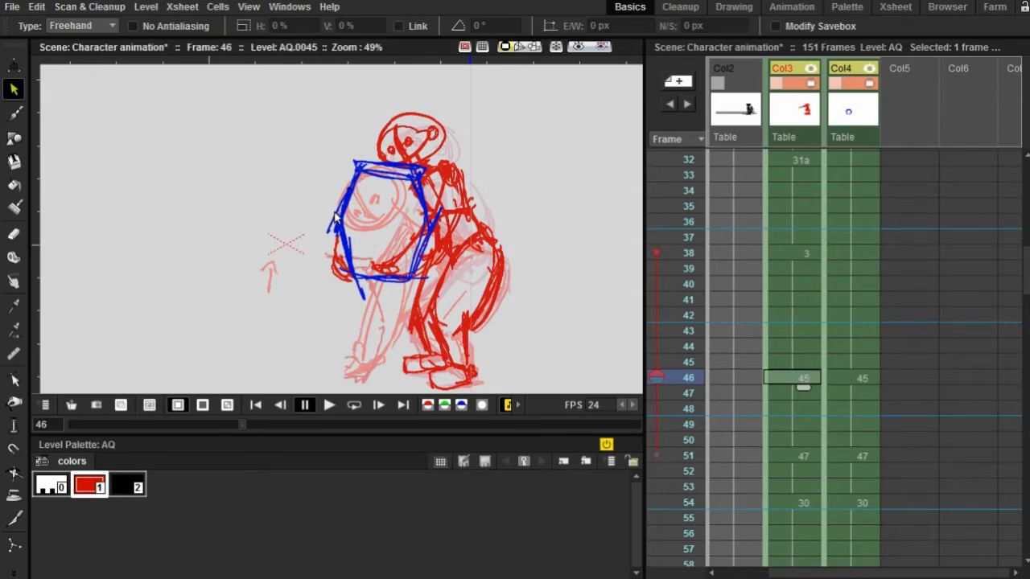
pyautogui.click(337, 218)
pyautogui.moveTo(394, 147)
pyautogui.mouseDown()
pyautogui.moveTo(425, 105)
pyautogui.moveTo(473, 169)
pyautogui.mouseUp()
pyautogui.click(557, 219)
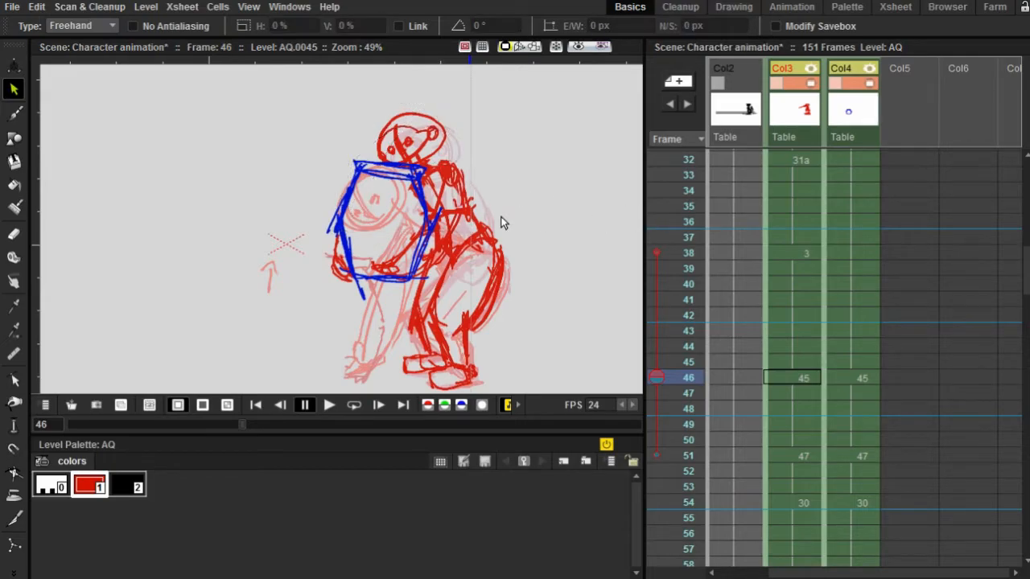
# Step: Watch the whole animation in a loop from frame 1 with the full camera frame in view, and stop playback
pyautogui.scroll(-2, 773, 311)
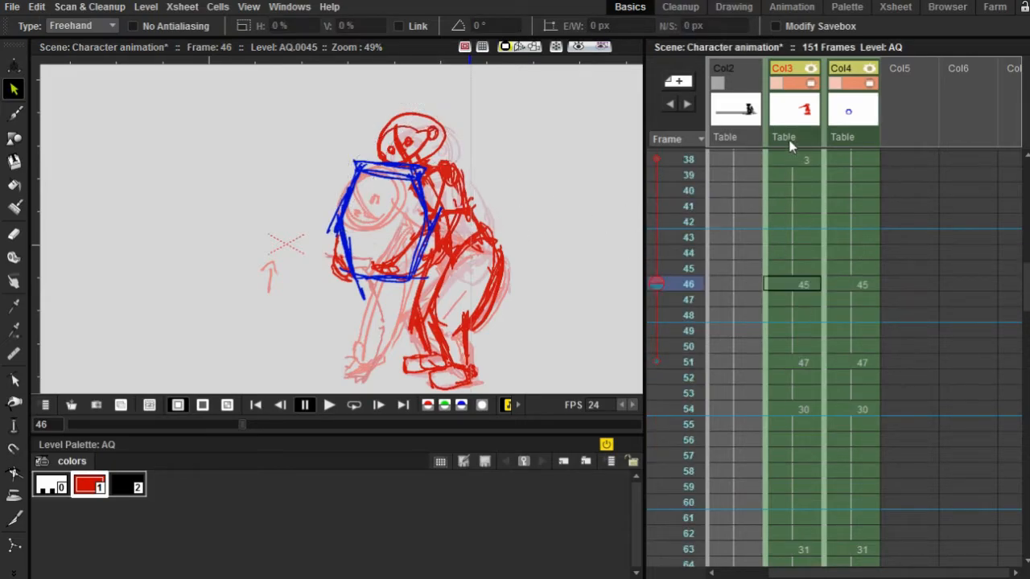
pyautogui.scroll(10, 796, 193)
pyautogui.click(790, 164)
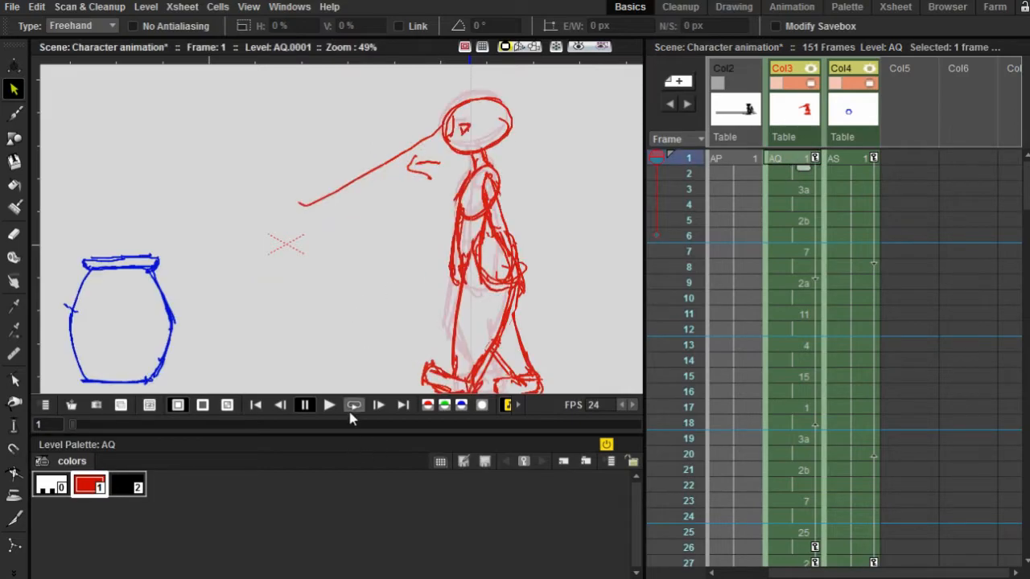
pyautogui.click(350, 409)
pyautogui.scroll(-4, 321, 290)
pyautogui.scroll(1, 322, 290)
pyautogui.moveTo(321, 290); pyautogui.dragTo(344, 262)
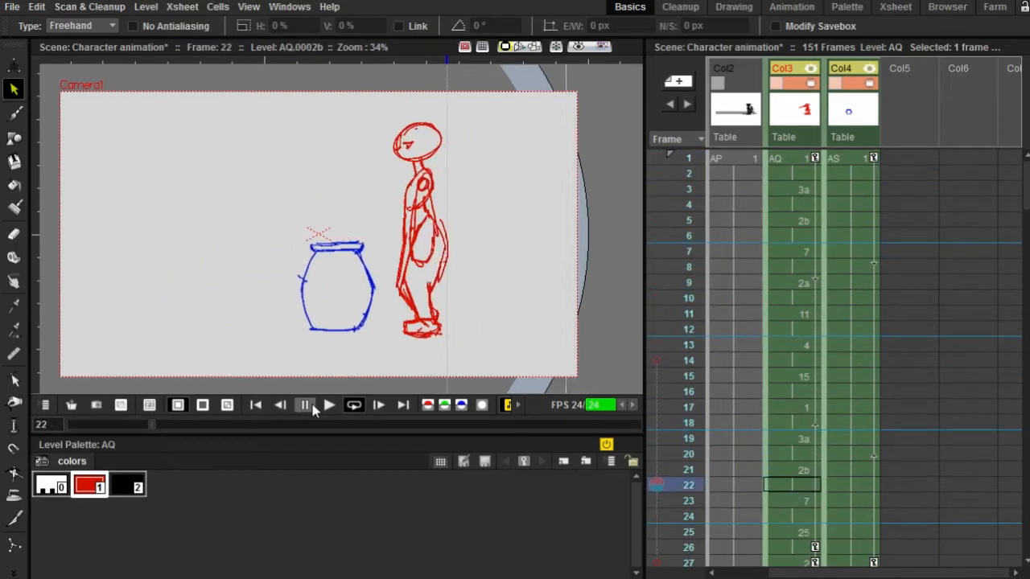
pyautogui.click(306, 405)
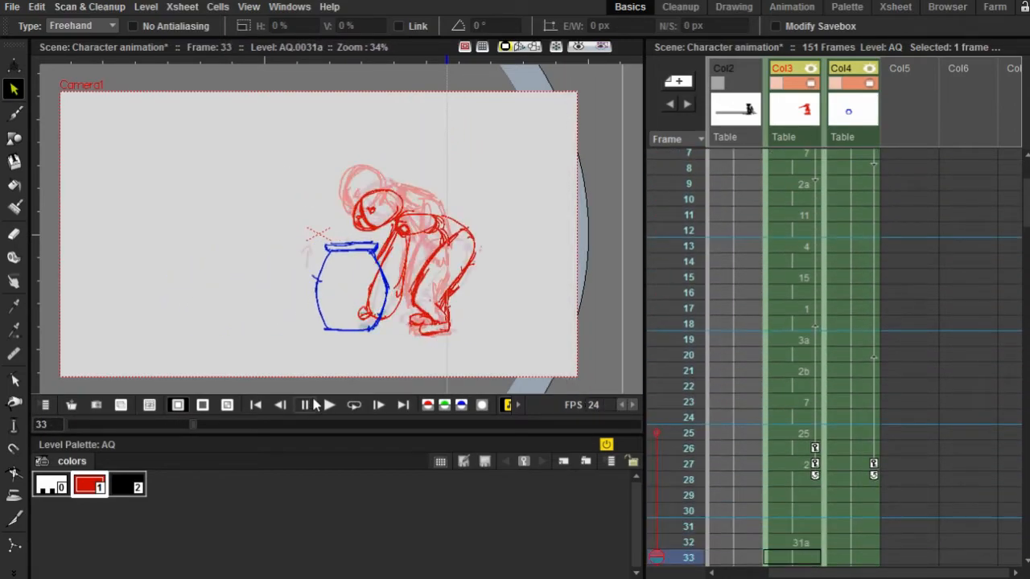
# Step: Examine the jar-carrying poses in frames 80, 82, 88 and 92 and return to the start of the sequence
pyautogui.scroll(2, 852, 268)
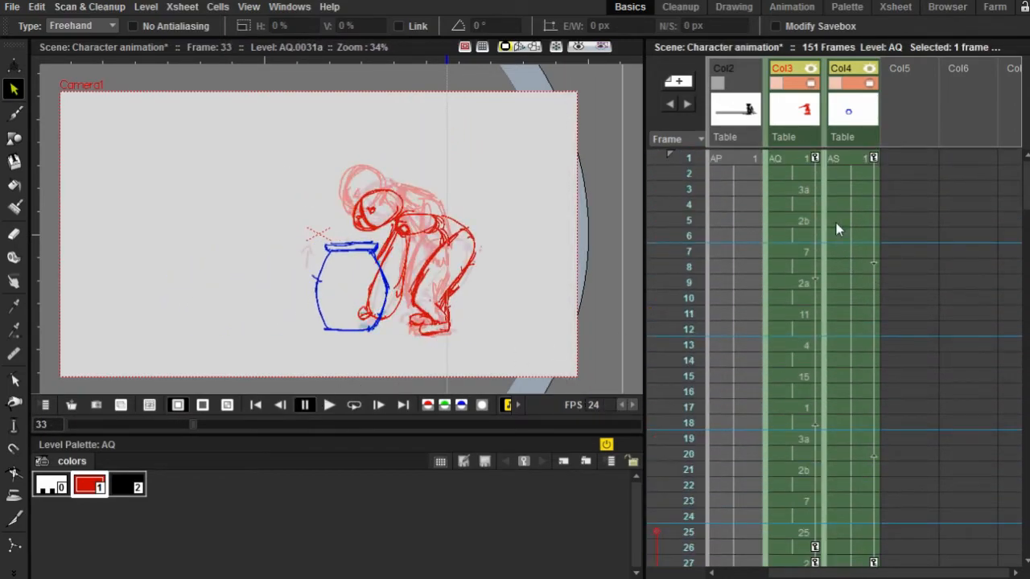
pyautogui.scroll(-20, 768, 262)
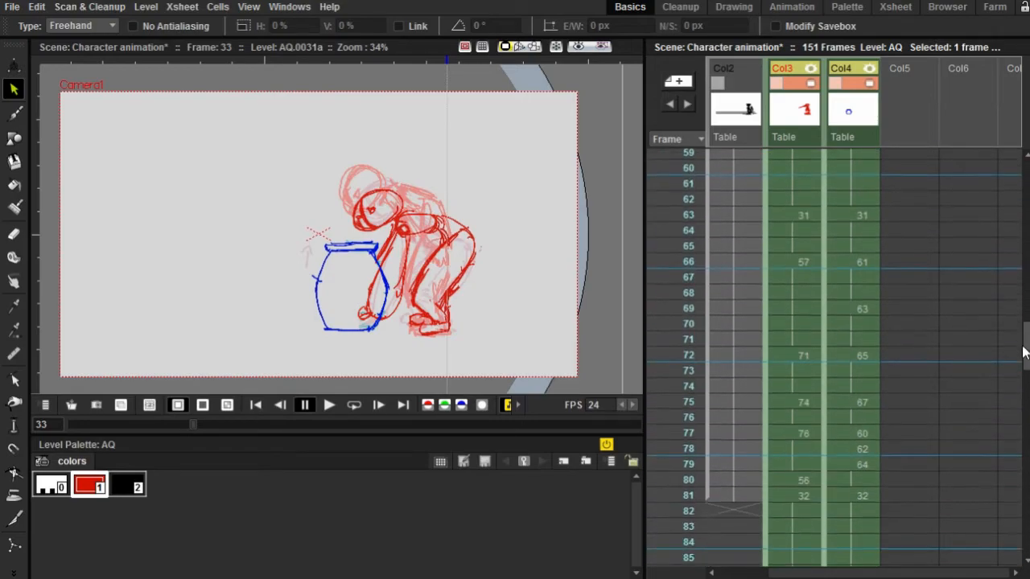
pyautogui.click(793, 307)
pyautogui.click(796, 338)
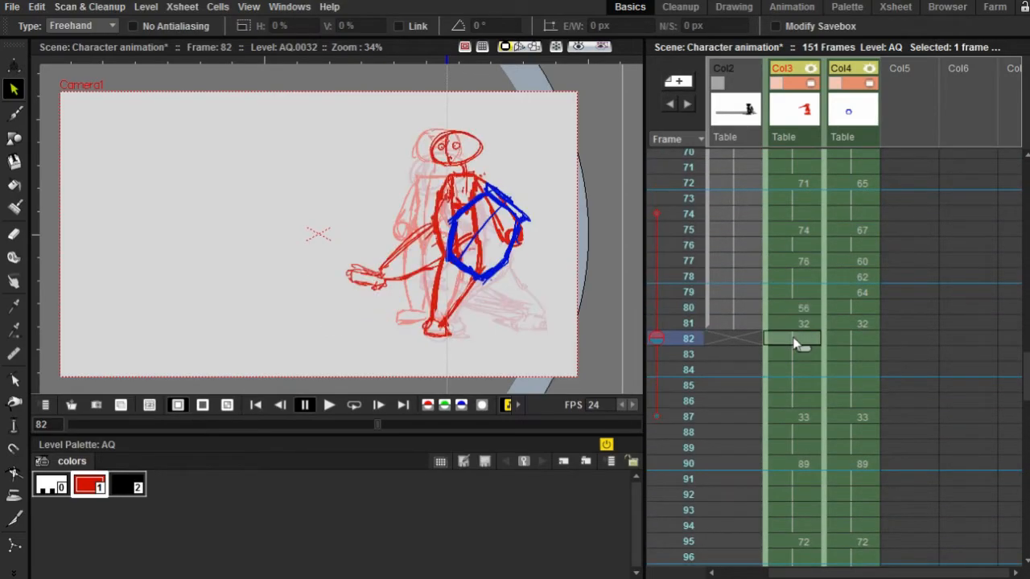
pyautogui.click(788, 433)
pyautogui.click(793, 495)
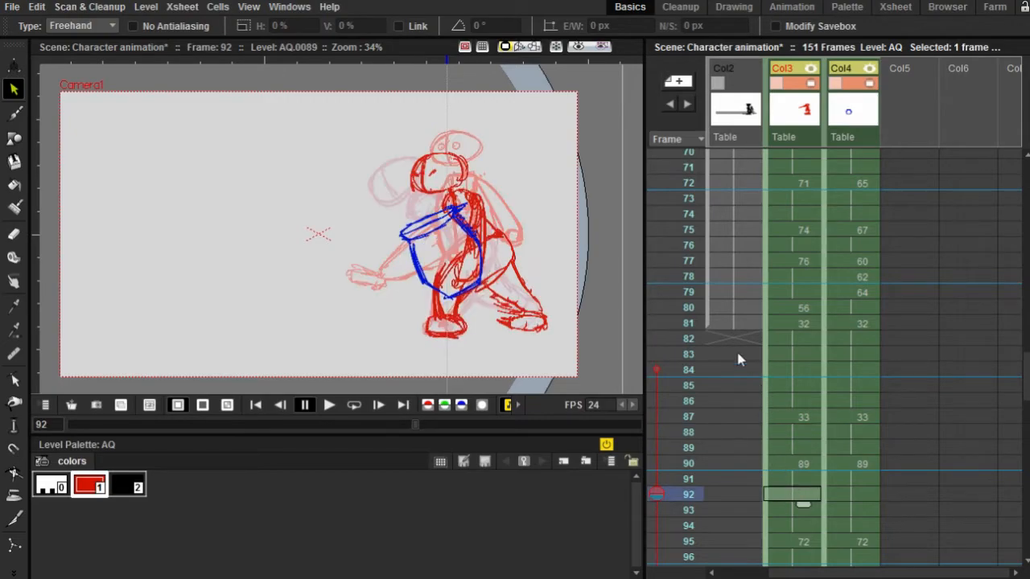
pyautogui.scroll(-8, 816, 346)
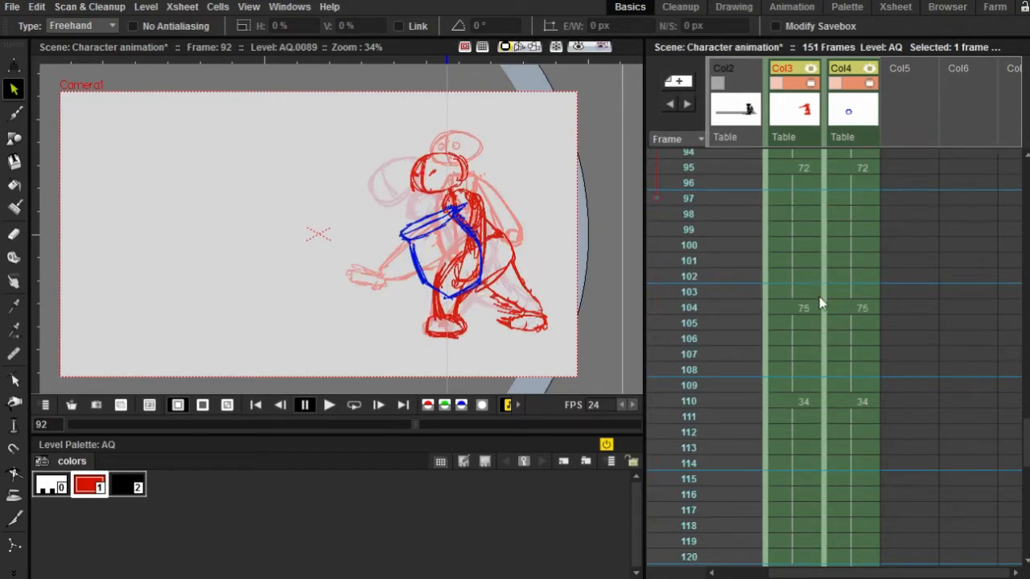
pyautogui.moveTo(1027, 452); pyautogui.dragTo(1026, 165)
pyautogui.click(825, 163)
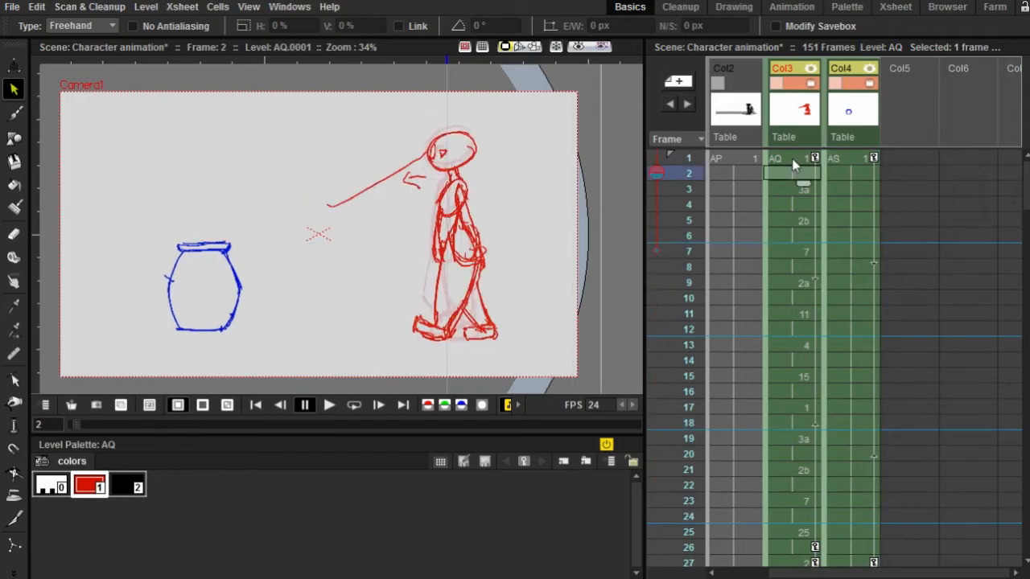
# Step: Examine the closing poses of the character holding the jar around frames 112, 117, 124 and 129
pyautogui.scroll(-15, 1007, 392)
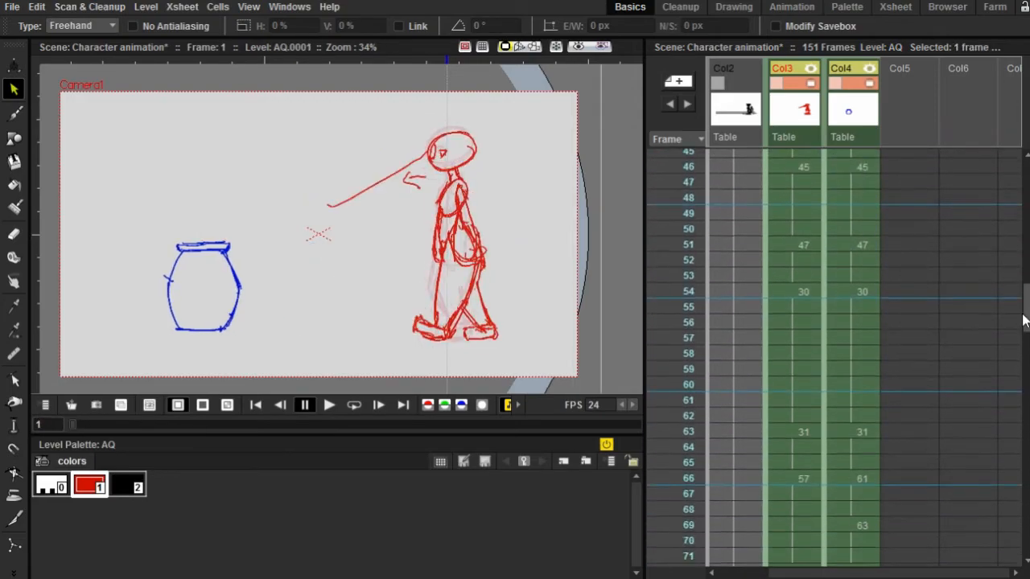
pyautogui.scroll(-7, 1007, 392)
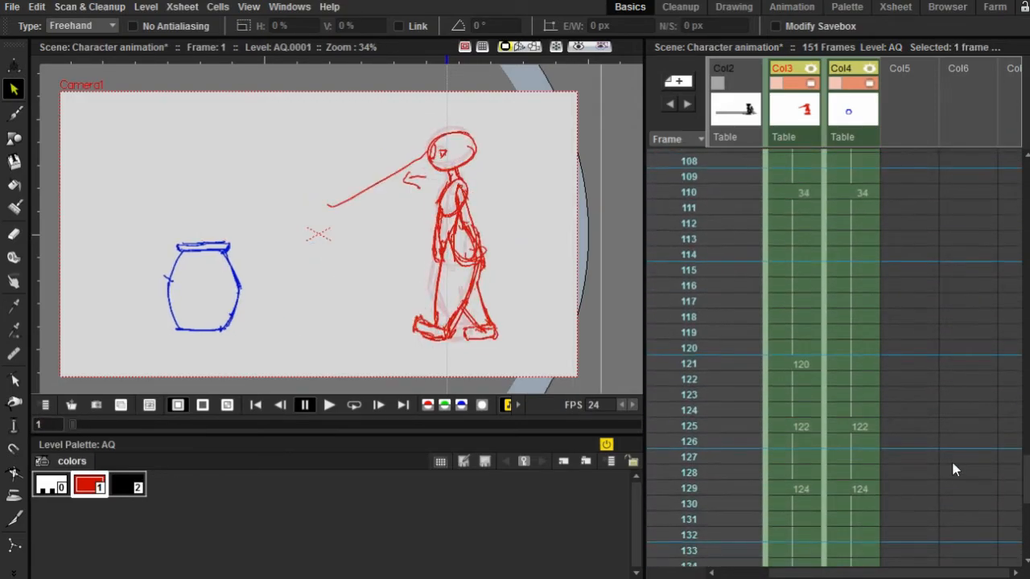
pyautogui.click(804, 414)
pyautogui.click(810, 483)
pyautogui.click(803, 298)
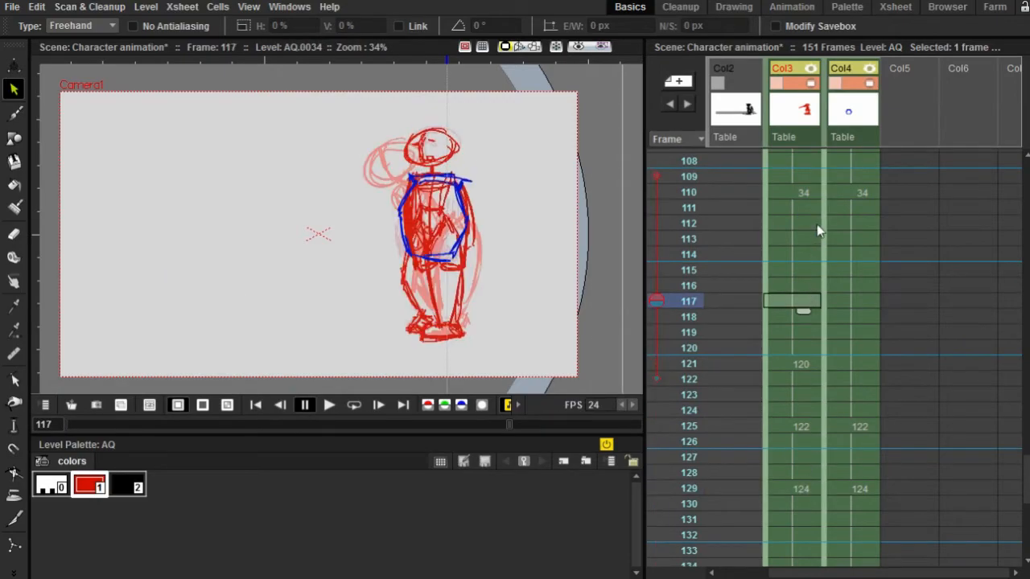
pyautogui.click(816, 230)
# Step: Play the rough animation in a loop from frame 1 to review the overall timing, and stop playback
pyautogui.scroll(7, 817, 229)
pyautogui.scroll(14, 816, 229)
pyautogui.click(792, 161)
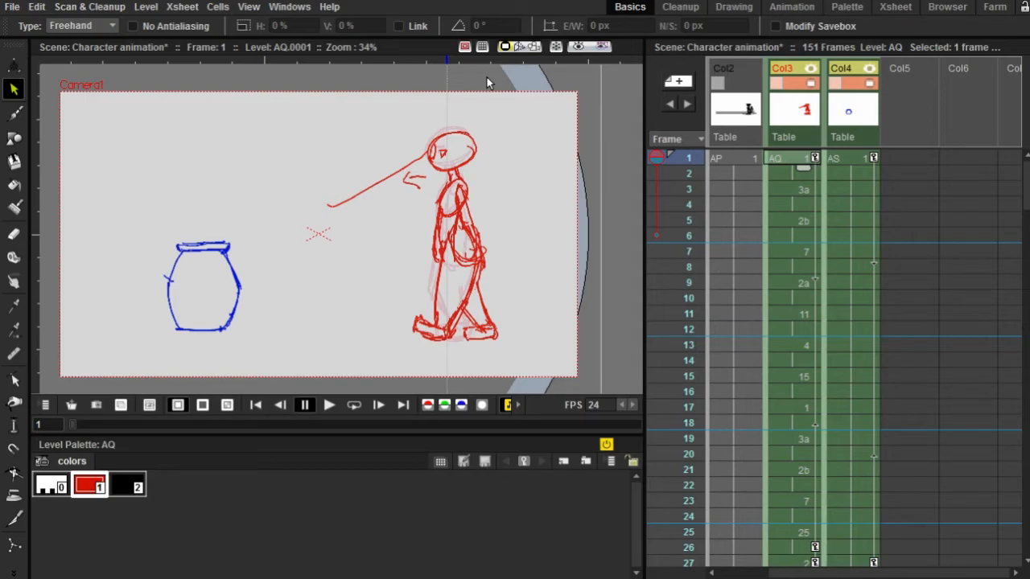
pyautogui.click(354, 404)
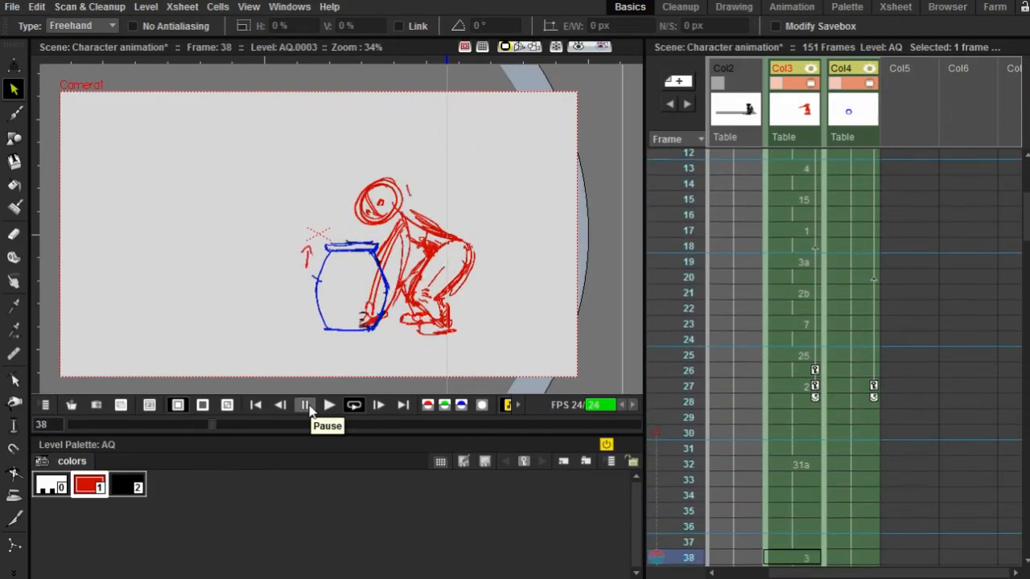
pyautogui.click(307, 405)
# Step: Save the scene and start looped playback of the animation from frame 1
pyautogui.scroll(10, 901, 202)
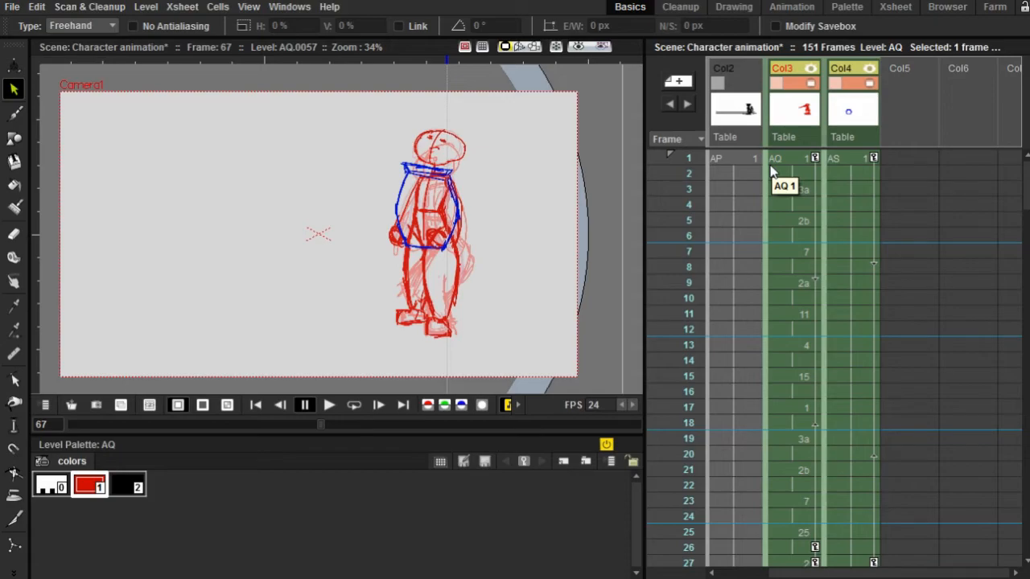
pyautogui.hotkey('ctrl', 's')
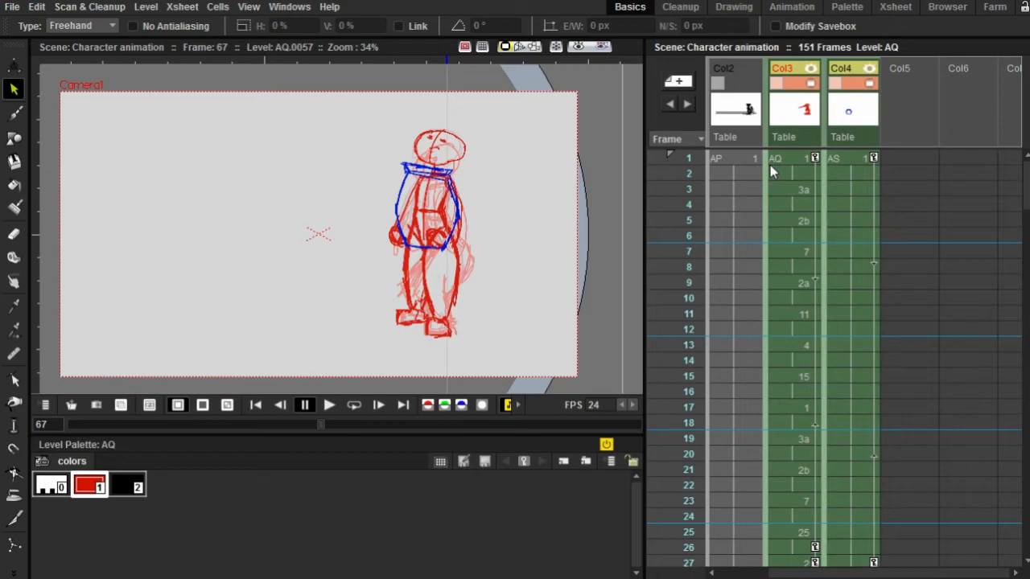
pyautogui.click(777, 160)
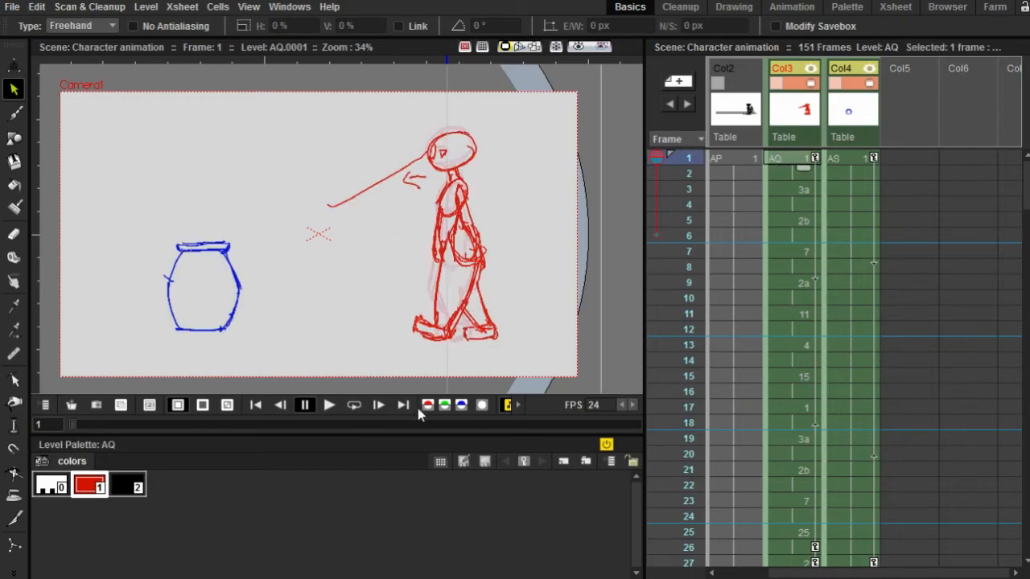
pyautogui.click(353, 406)
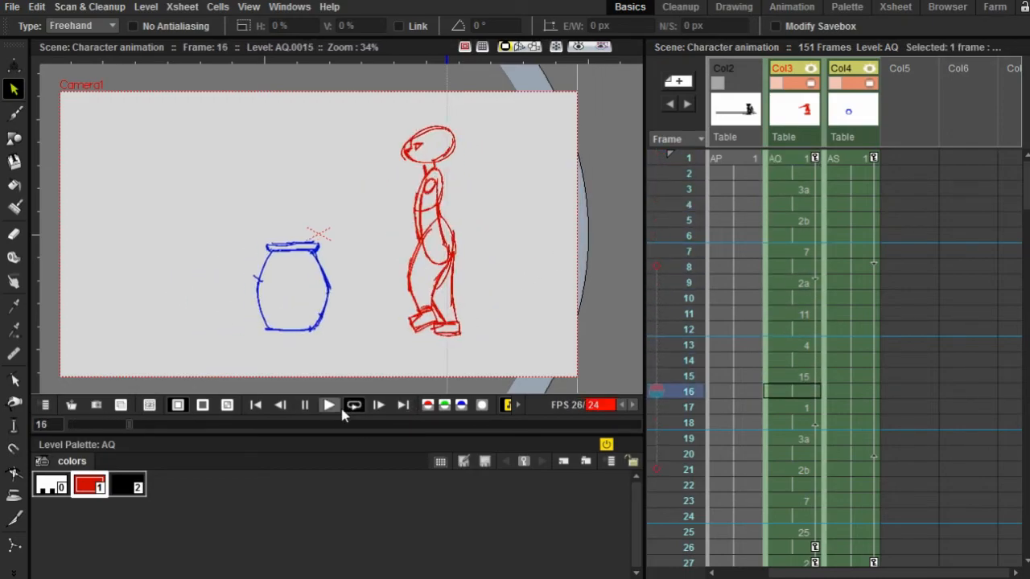